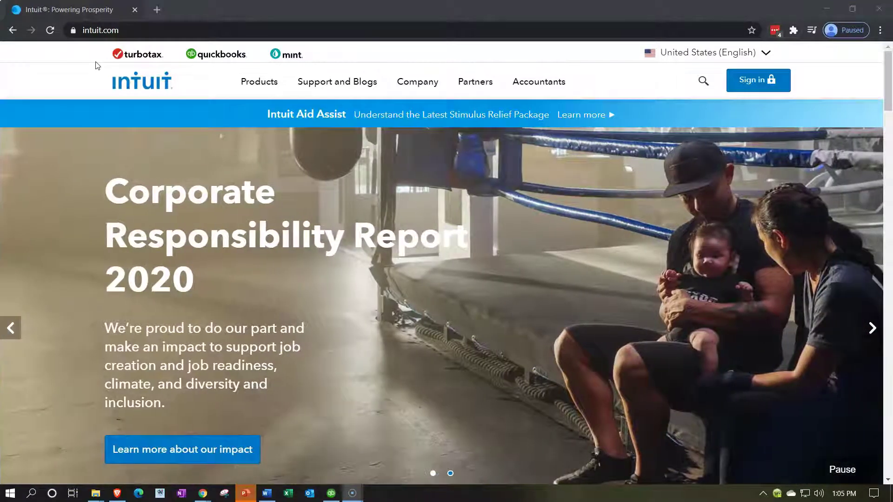
# Step: Go to the QuickBooks site from the Intuit homepage and open the QuickBooks Online product page
pyautogui.click(219, 58)
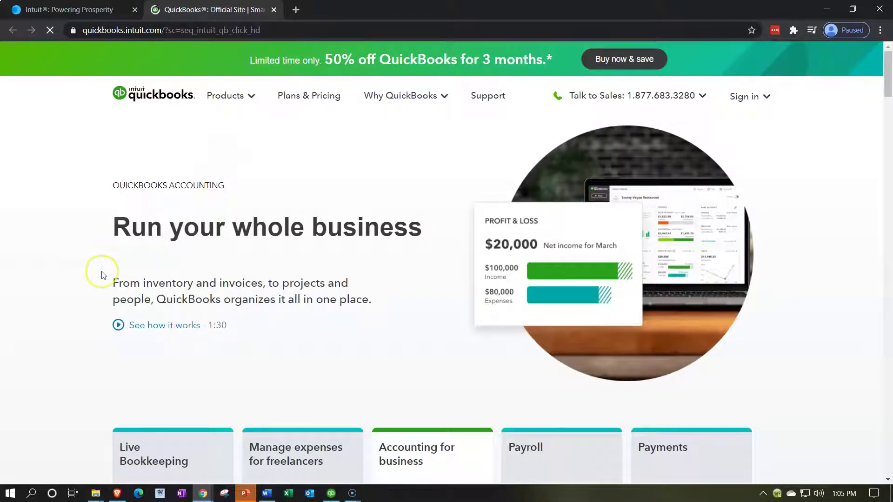
pyautogui.scroll(-15, 103, 275)
pyautogui.scroll(-15, 104, 275)
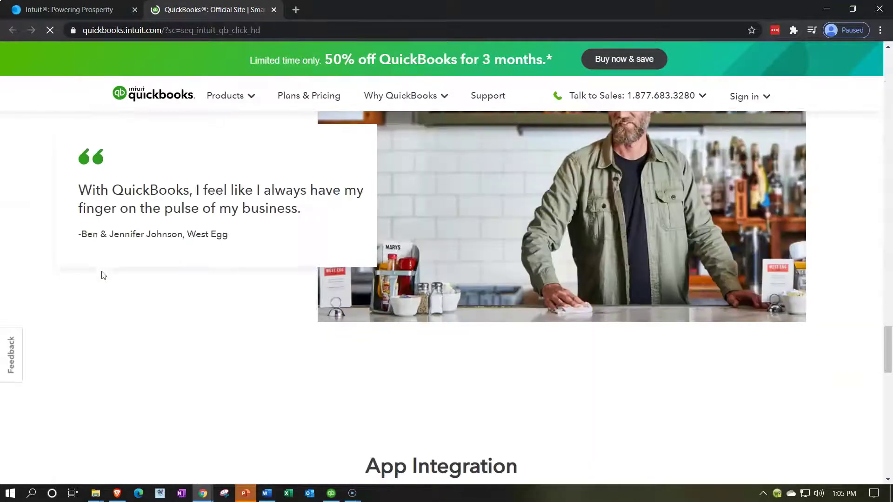
pyautogui.scroll(-15, 103, 275)
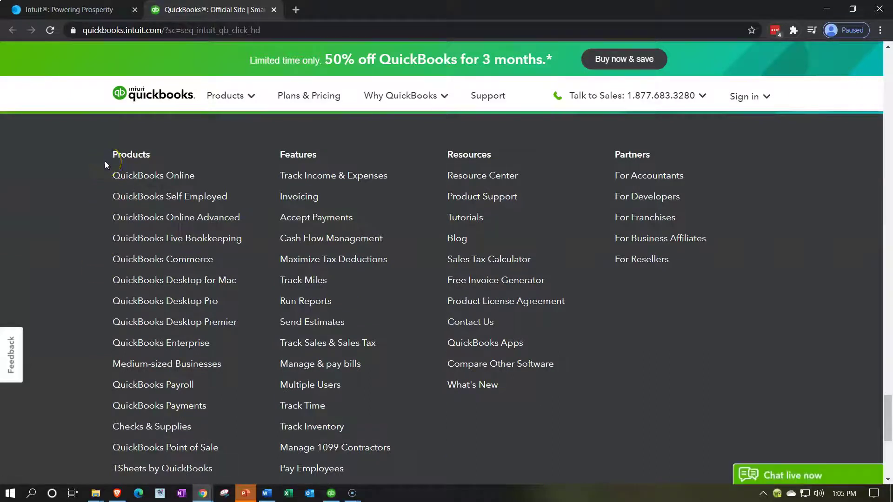
pyautogui.click(120, 177)
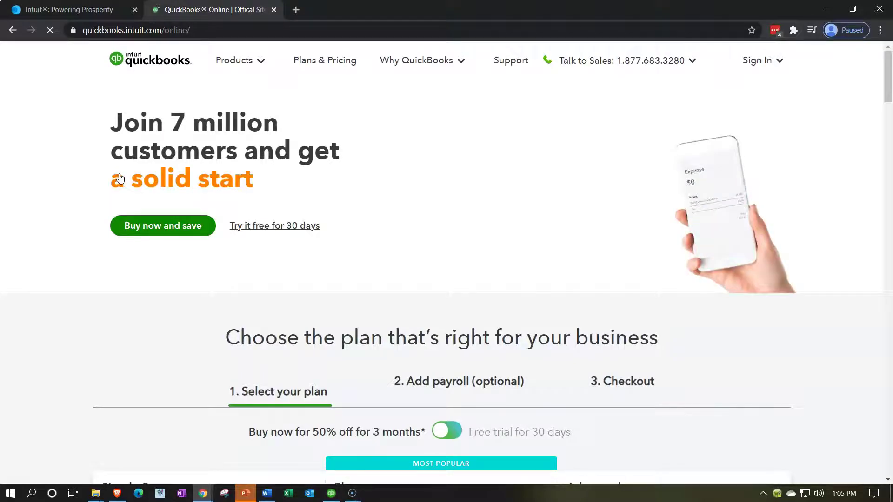
# Step: Switch the plan offers to the 30-day free trial and decline the live chat offer
pyautogui.scroll(-2, 120, 179)
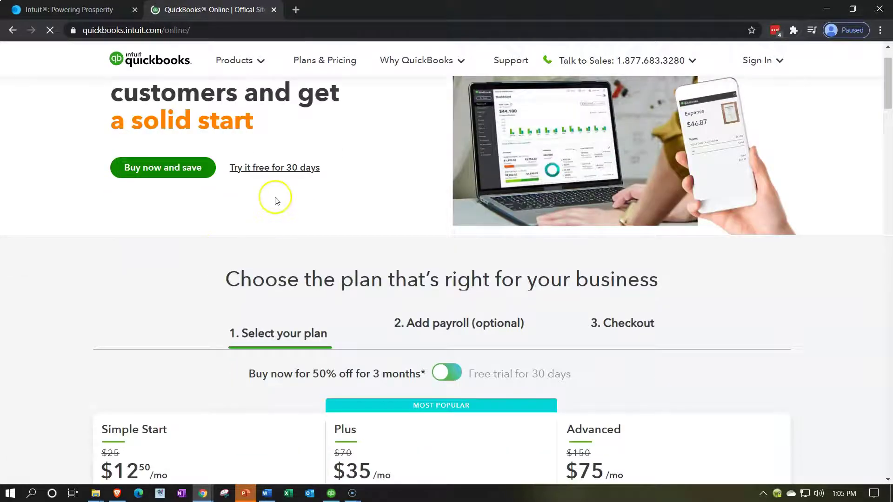
pyautogui.scroll(-2, 277, 201)
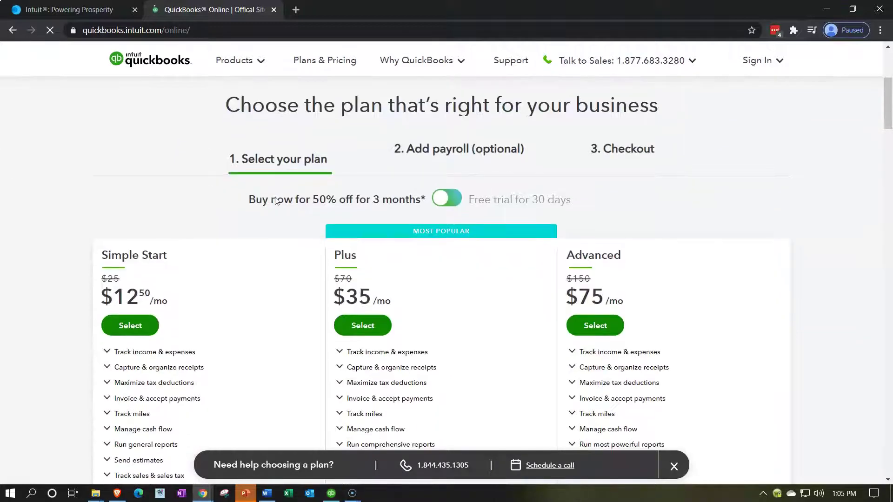
pyautogui.click(442, 200)
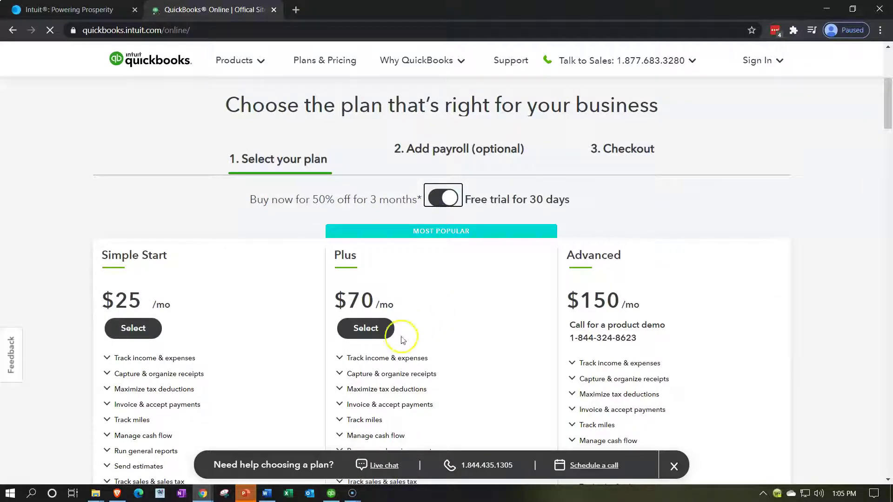
pyautogui.click(441, 200)
pyautogui.click(442, 200)
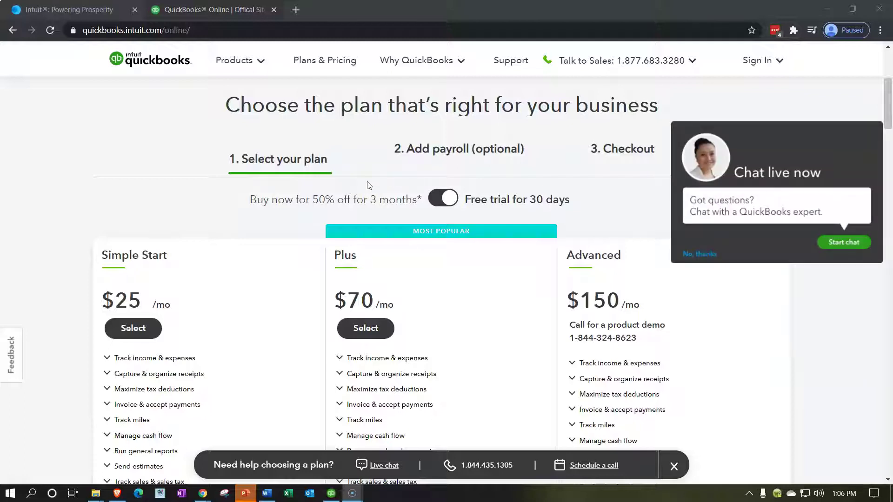
pyautogui.click(696, 258)
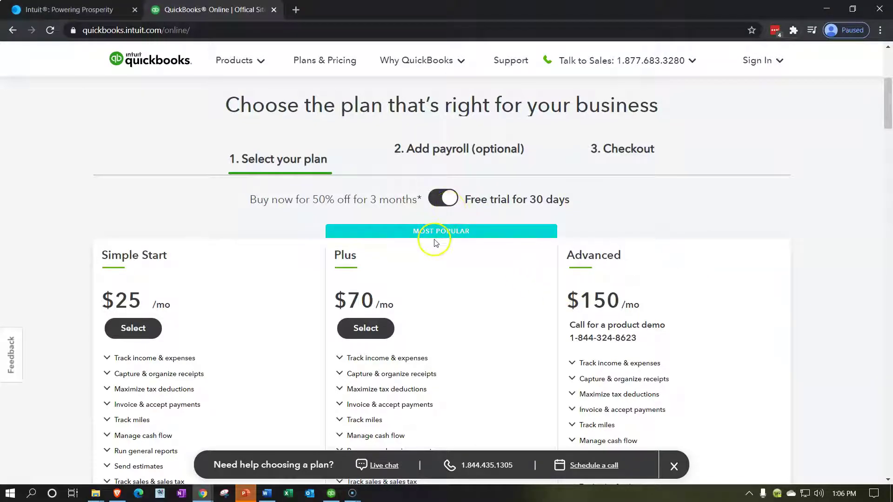
# Step: Compare the features of the plans and select the Plus plan
pyautogui.scroll(-5, 436, 244)
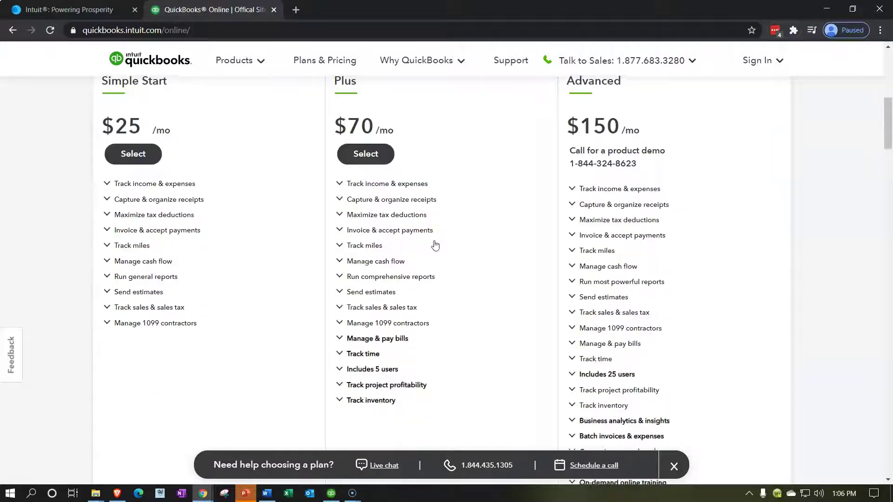
pyautogui.scroll(-1, 435, 244)
pyautogui.scroll(7, 435, 245)
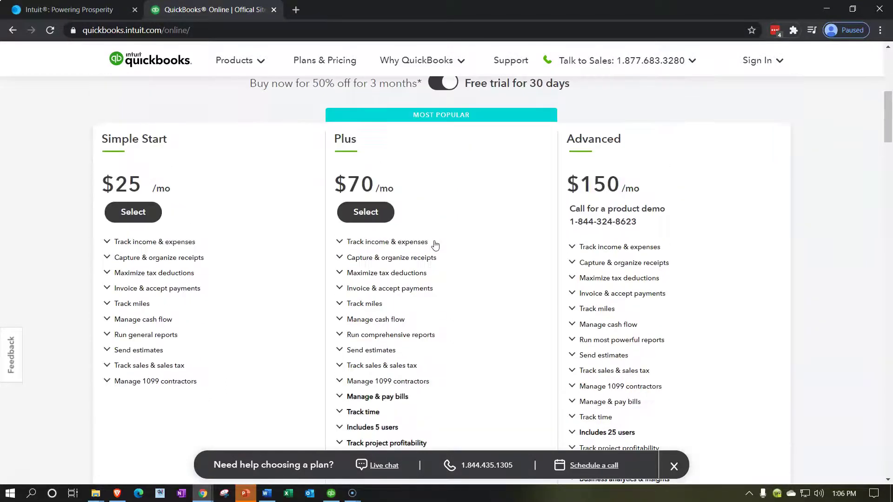
pyautogui.scroll(-5, 435, 245)
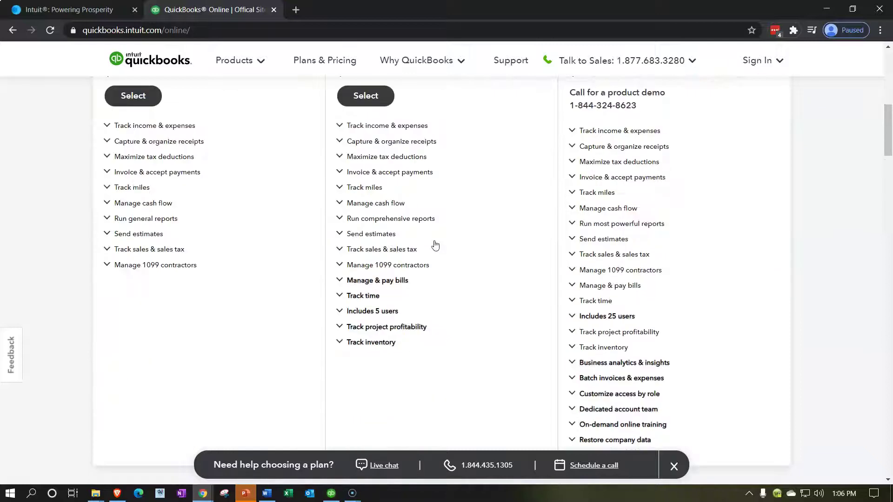
pyautogui.click(443, 308)
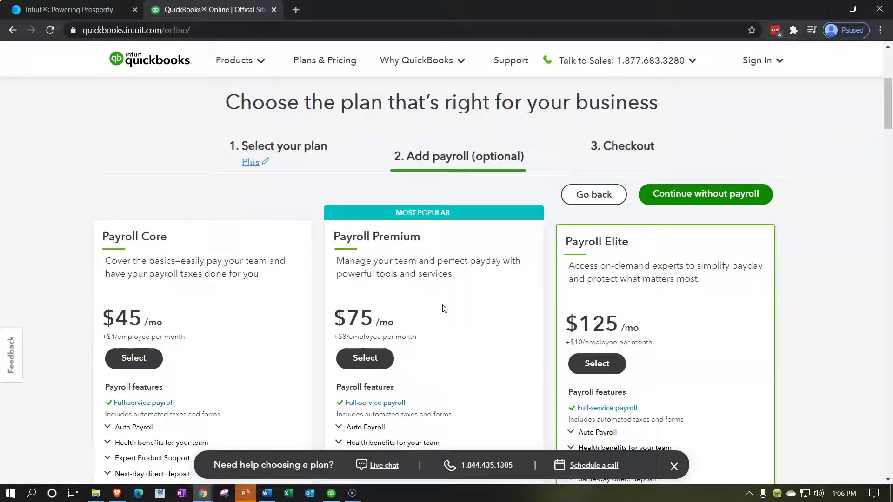
# Step: Add Payroll Premium to the plan and proceed to checkout
pyautogui.click(362, 360)
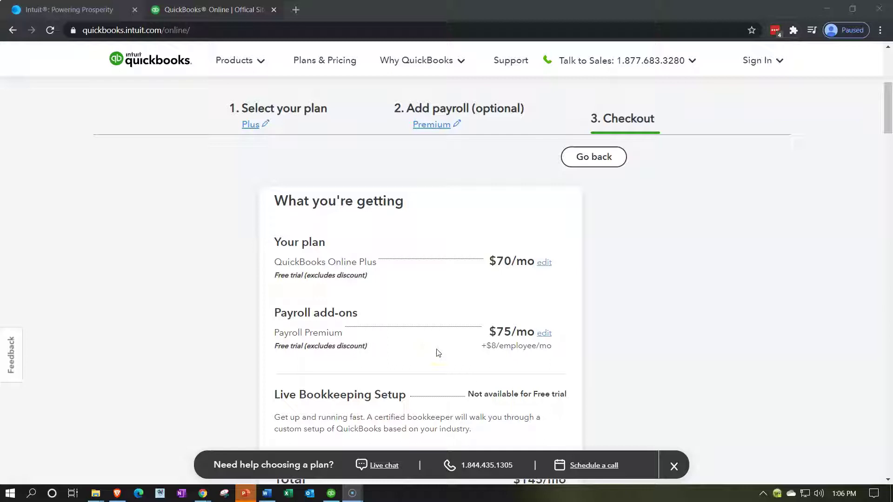
pyautogui.scroll(-3, 439, 353)
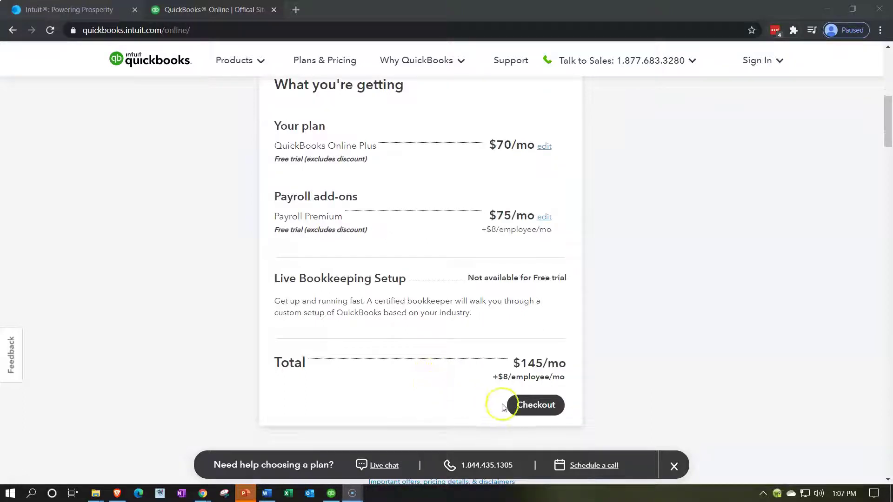
pyautogui.click(522, 412)
pyautogui.click(521, 412)
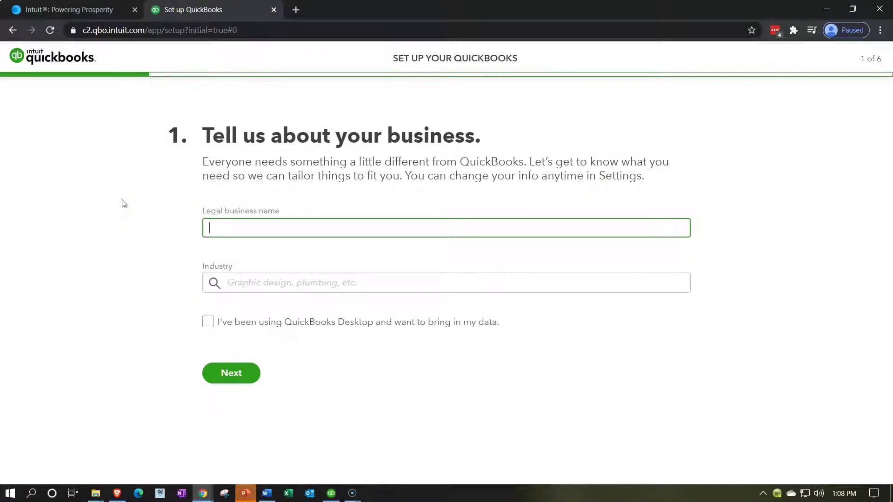
# Step: Enter Bank Feed Test File as the legal business name
pyautogui.click(229, 231)
pyautogui.write('B')
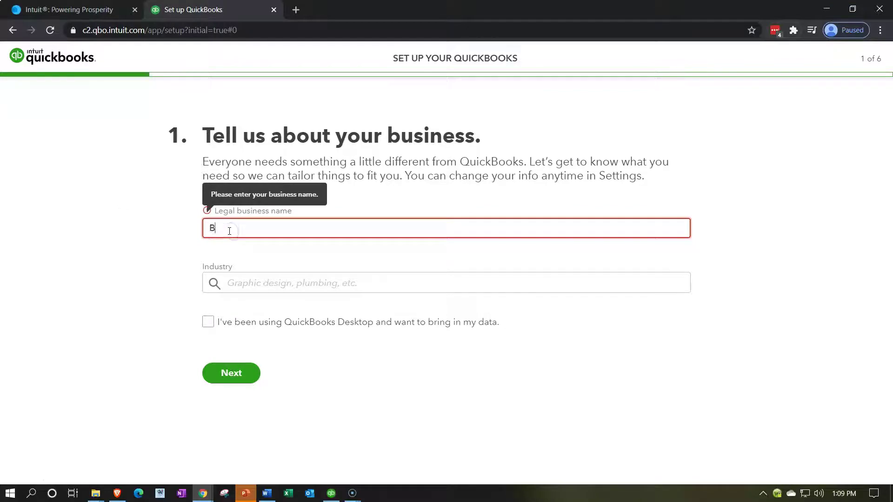
pyautogui.write('ank Fee')
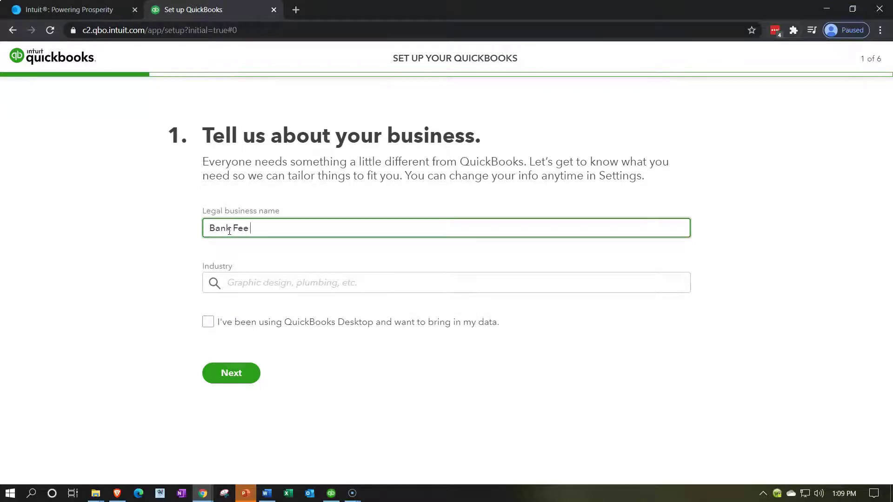
pyautogui.write('d Test File')
pyautogui.press('Tab')
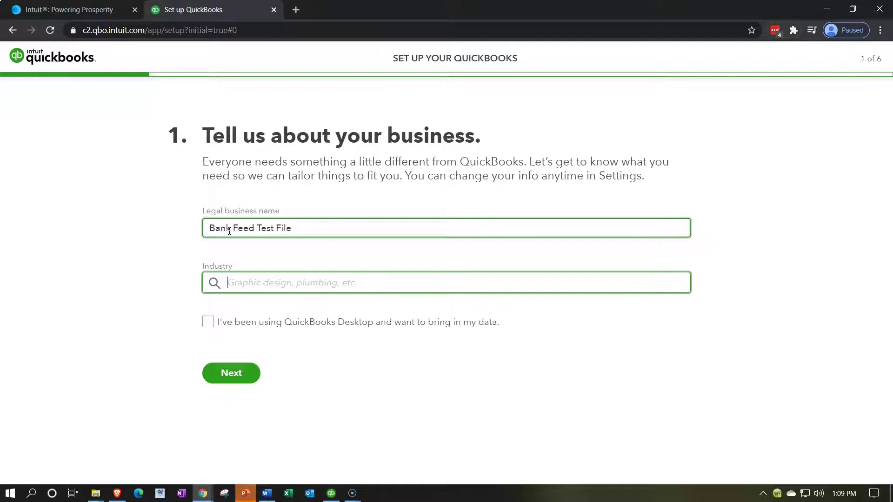
# Step: Set the industry to Department stores and continue to the second setup question
pyautogui.click(333, 284)
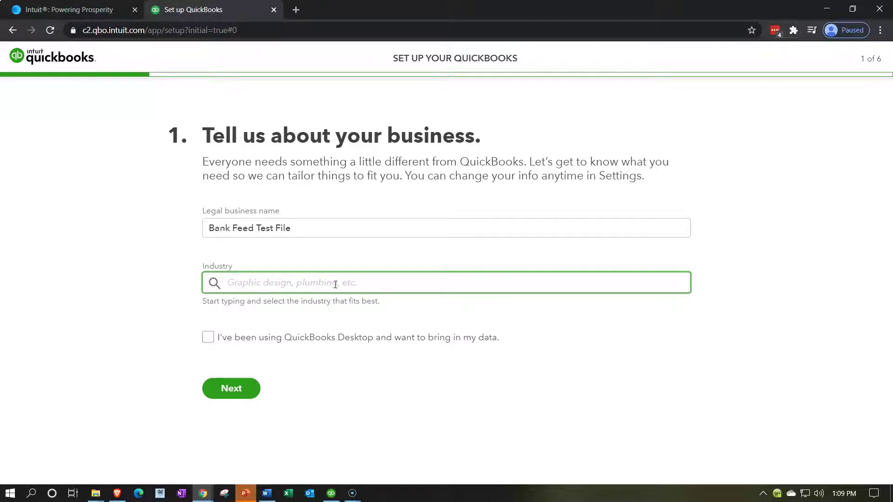
pyautogui.write('mi')
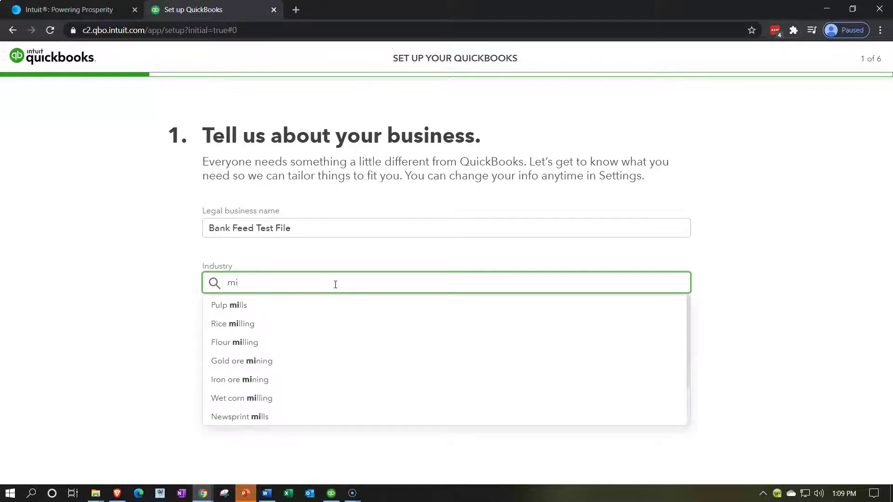
pyautogui.click(346, 278)
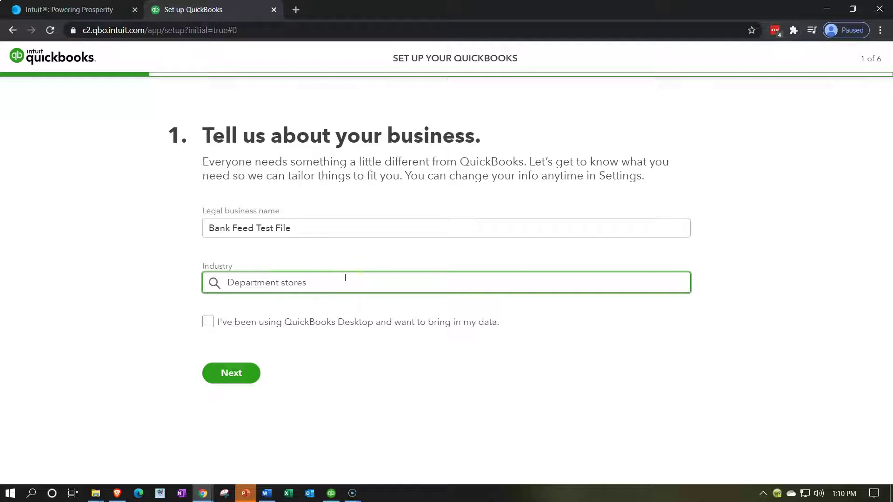
pyautogui.click(338, 375)
pyautogui.click(308, 338)
pyautogui.click(234, 381)
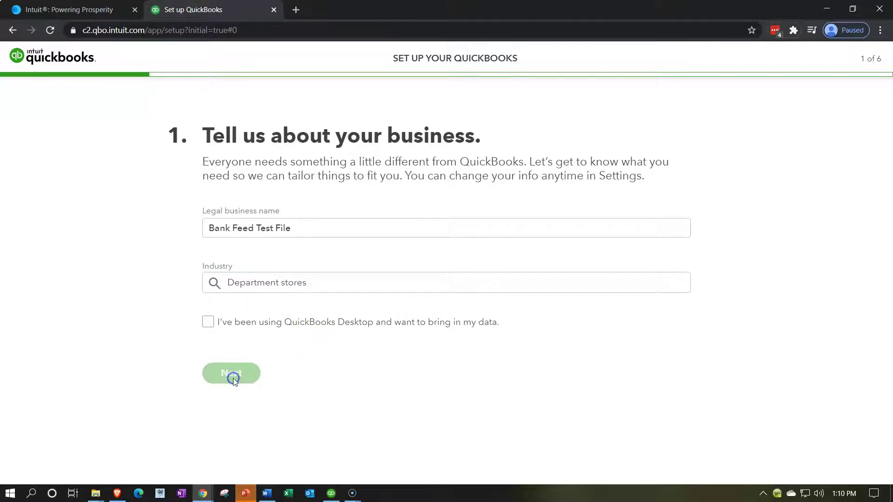
# Step: Select all eight QuickBooks tasks, from sending invoices to tracking hours, and continue to the next question
pyautogui.click(246, 280)
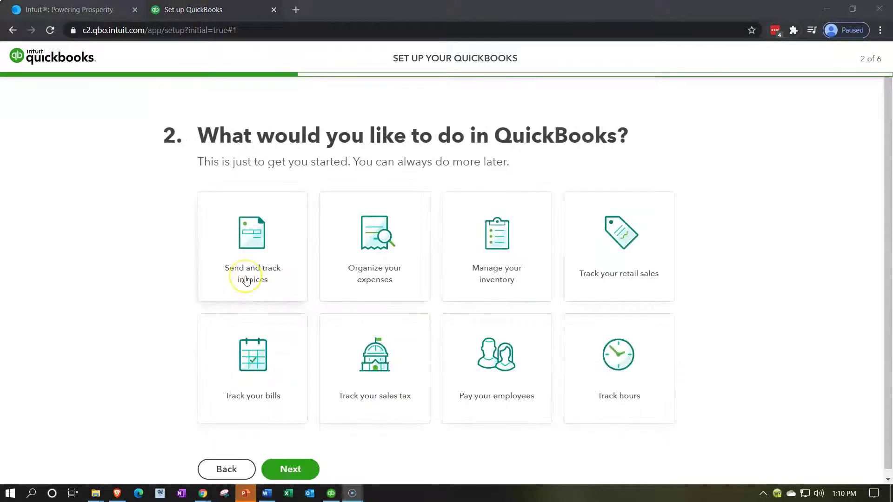
pyautogui.click(245, 277)
pyautogui.click(401, 253)
pyautogui.click(550, 267)
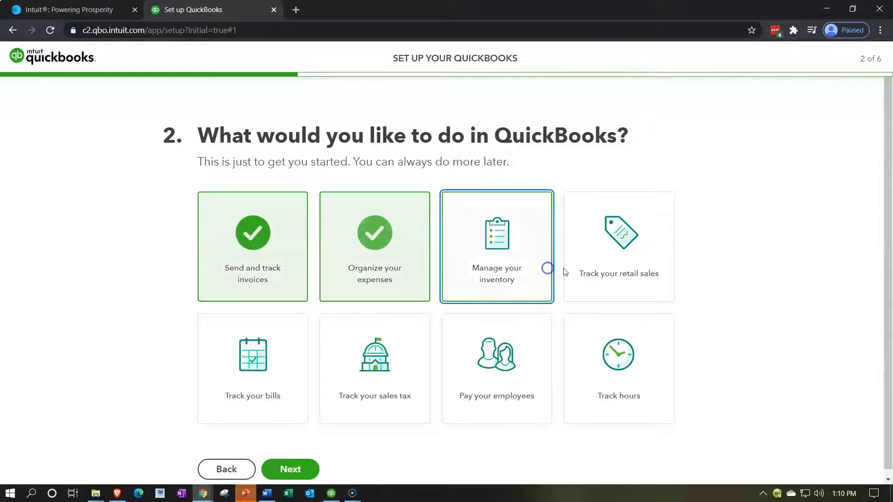
pyautogui.click(626, 261)
pyautogui.click(627, 375)
pyautogui.click(498, 377)
pyautogui.click(393, 382)
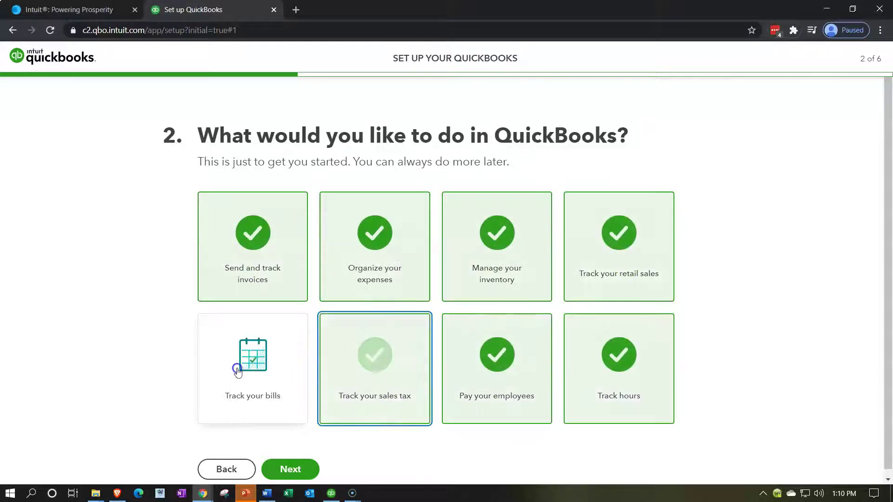
pyautogui.click(251, 358)
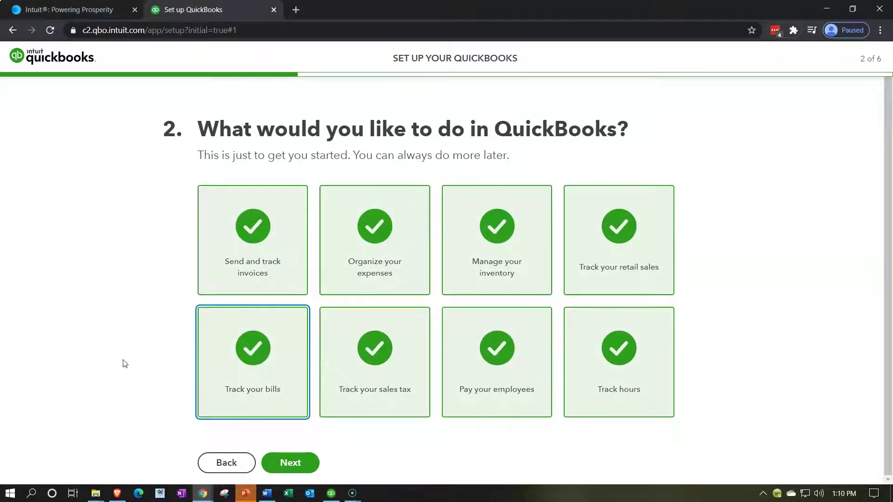
pyautogui.click(295, 465)
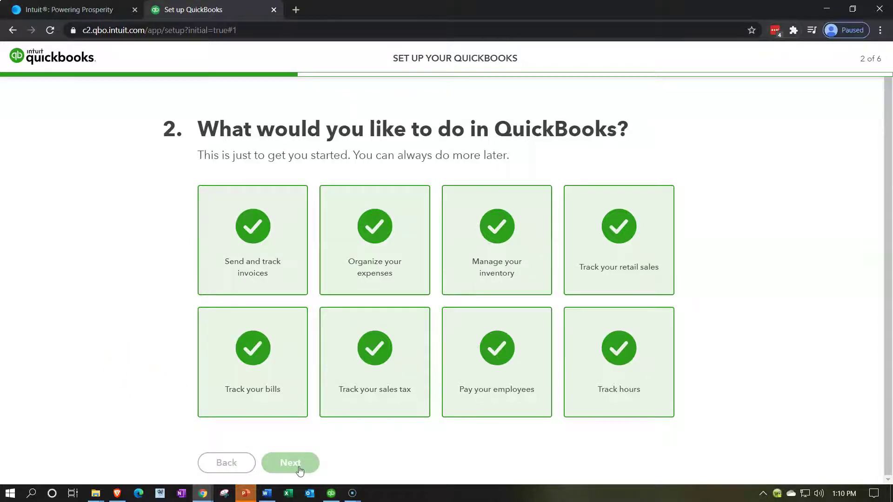
# Step: Set the business role to Owner, answer "No, I do it all myself" about an accountant, and continue
pyautogui.click(210, 374)
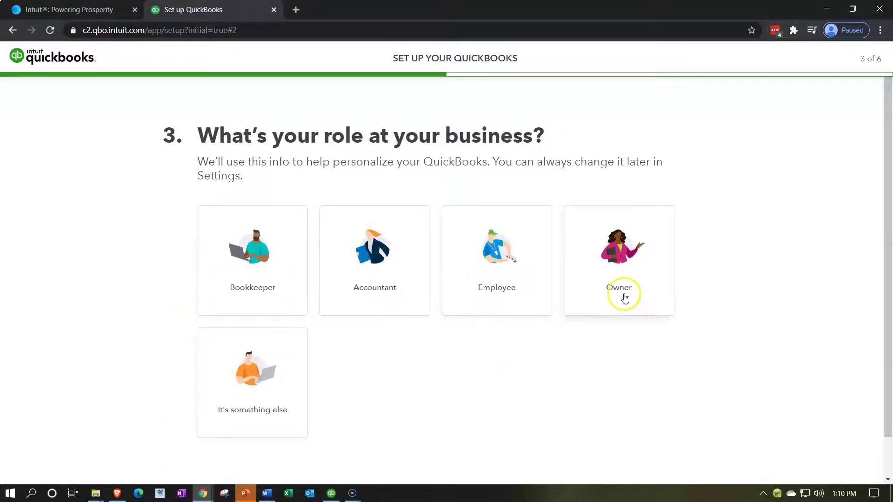
pyautogui.click(637, 304)
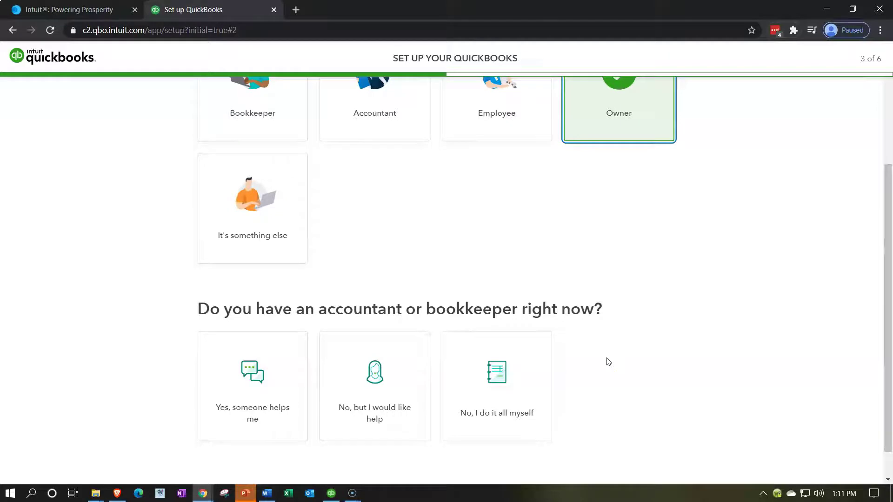
pyautogui.scroll(-1, 608, 362)
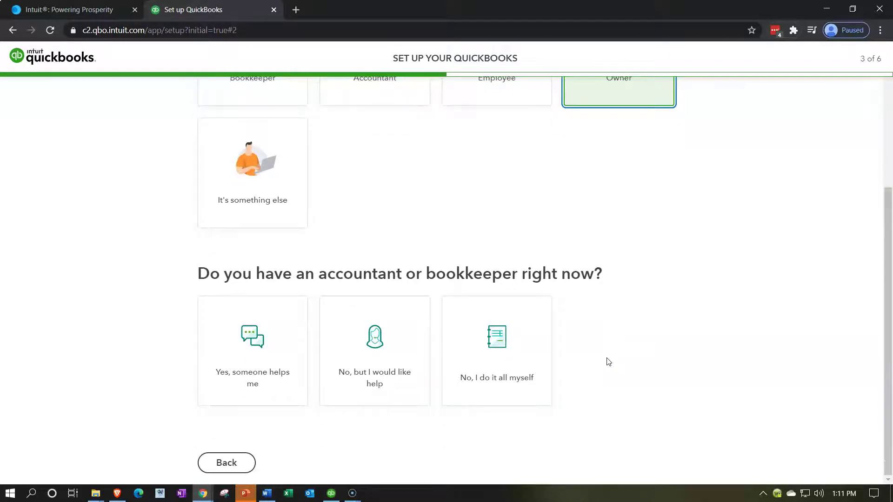
pyautogui.click(515, 367)
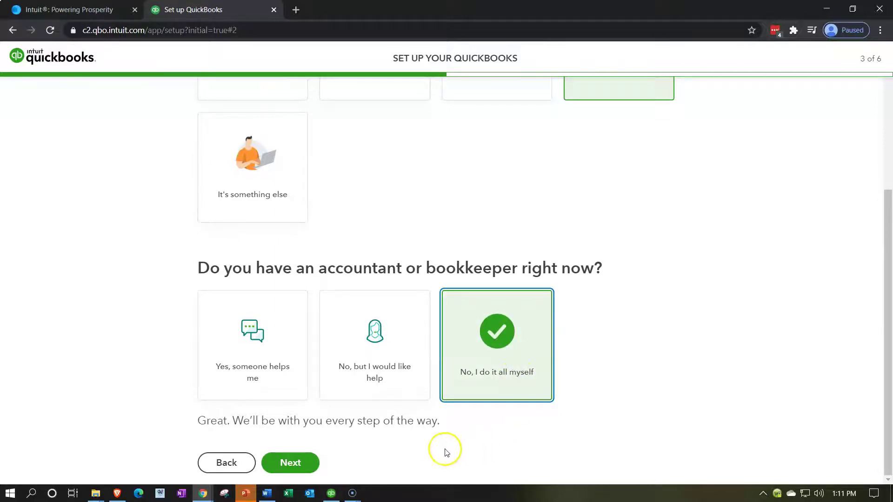
pyautogui.click(309, 463)
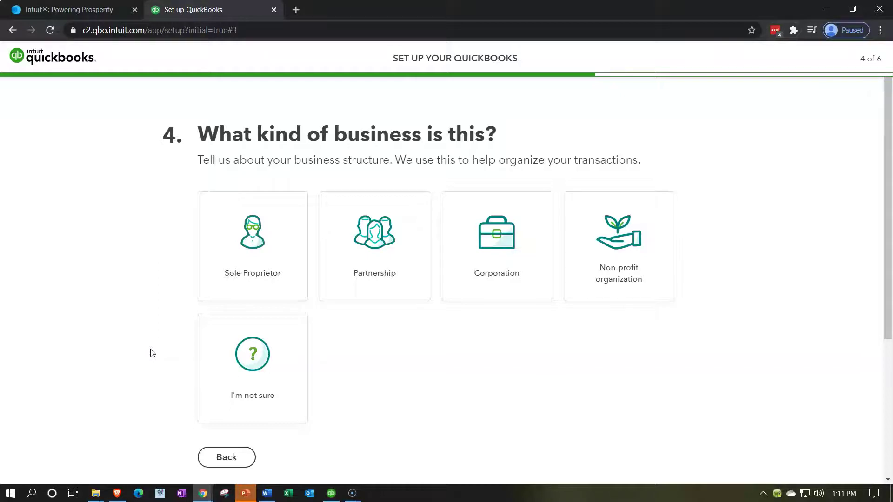
# Step: Set the kind of business to Sole Proprietor and continue to the fifth setup question
pyautogui.click(214, 300)
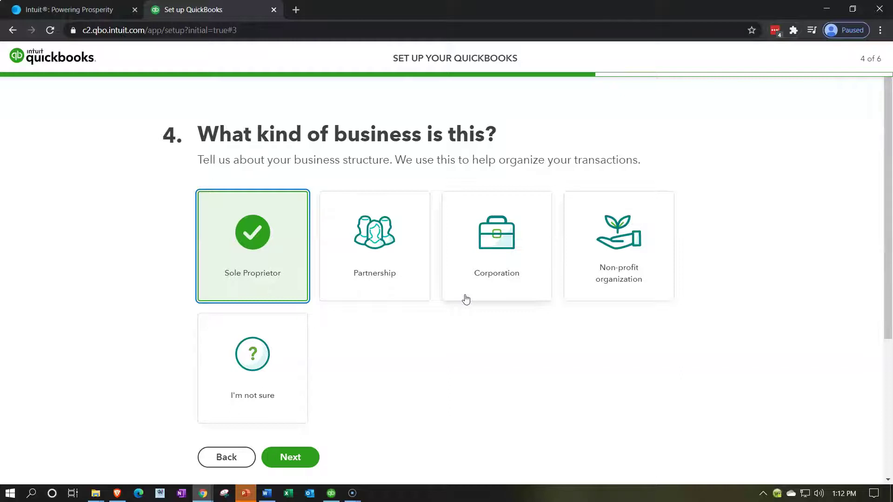
pyautogui.click(667, 297)
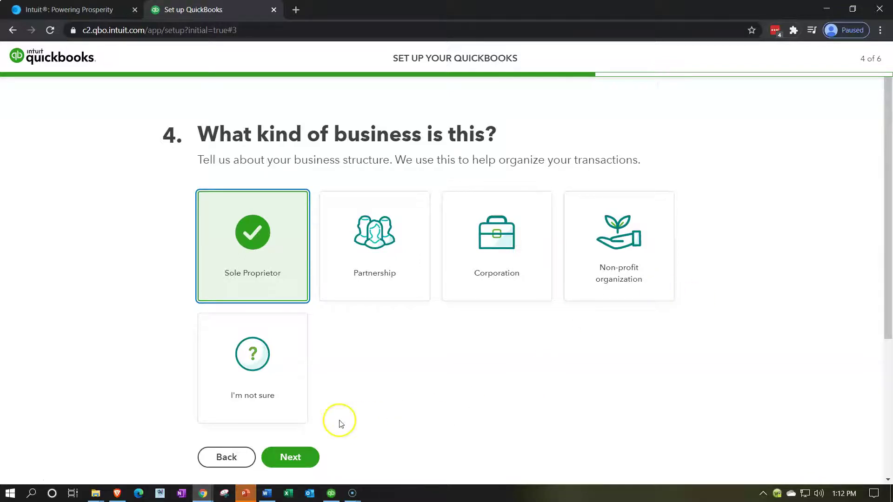
pyautogui.click(298, 458)
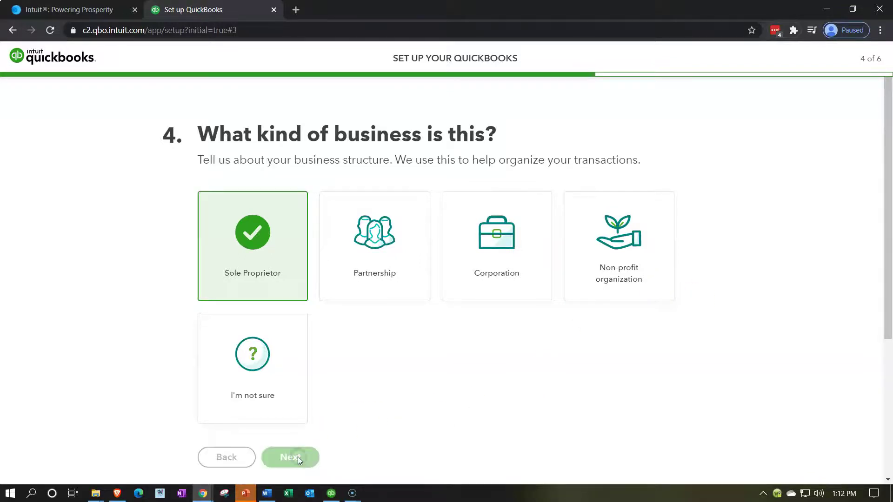
# Step: Answer "I provide services" for how the business makes money and continue the setup
pyautogui.click(164, 291)
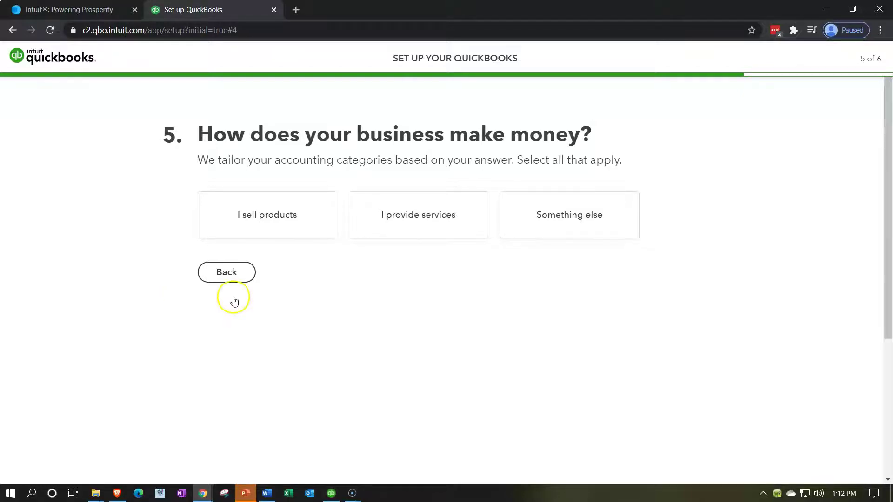
pyautogui.click(369, 238)
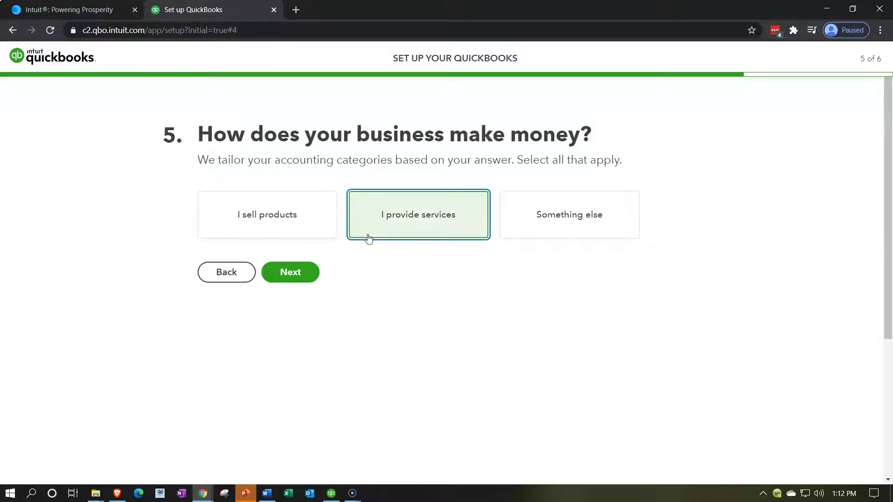
pyautogui.click(304, 274)
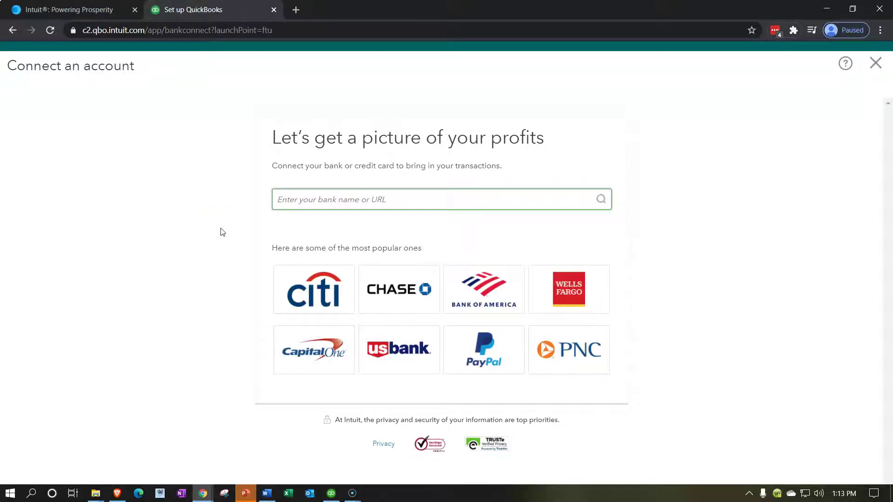
# Step: Skip linking a bank account for now and open the company's chart of accounts
pyautogui.click(871, 68)
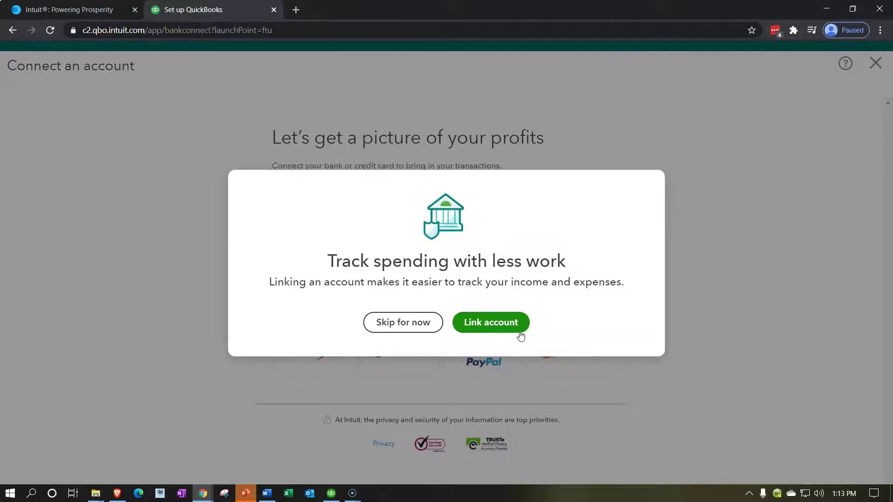
pyautogui.click(403, 327)
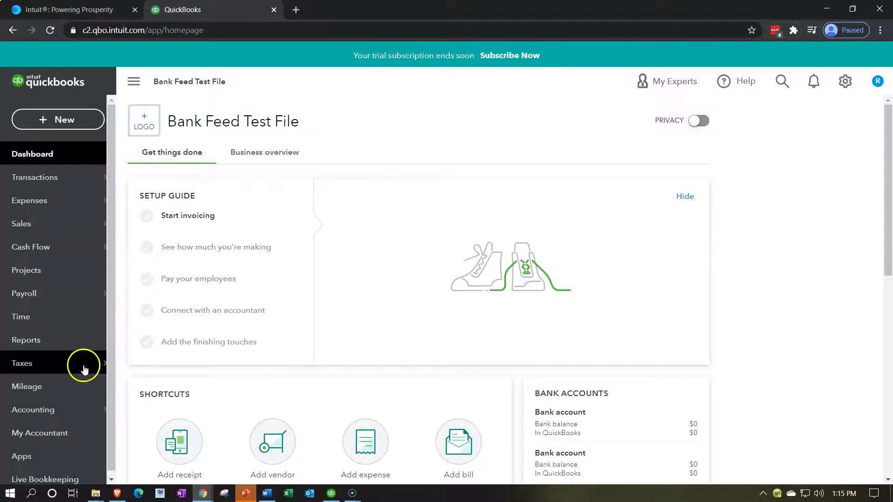
pyautogui.click(51, 412)
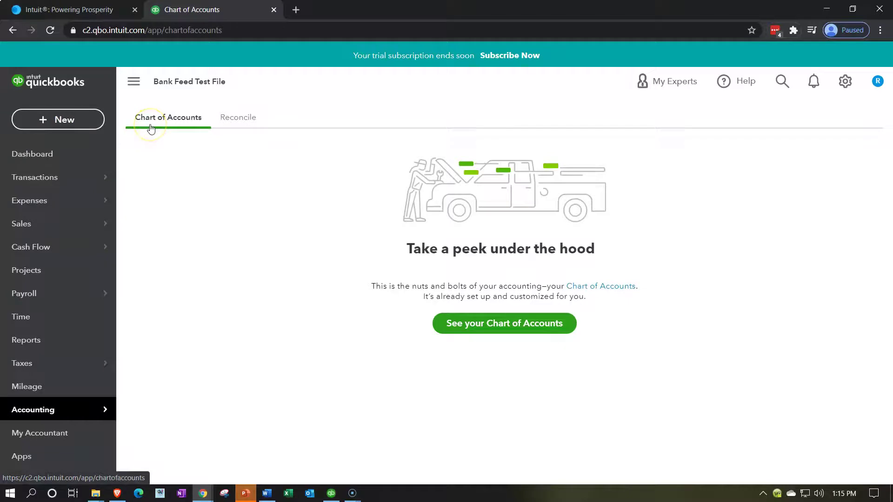
pyautogui.click(467, 332)
# Step: Make the Utilities expense account at the end of the chart of accounts inactive
pyautogui.scroll(-2, 467, 331)
pyautogui.scroll(-8, 467, 331)
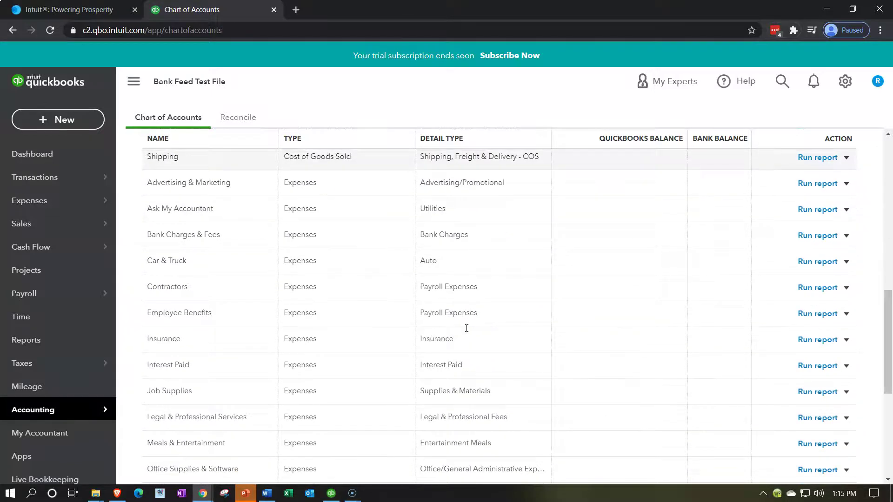
pyautogui.scroll(-6, 466, 328)
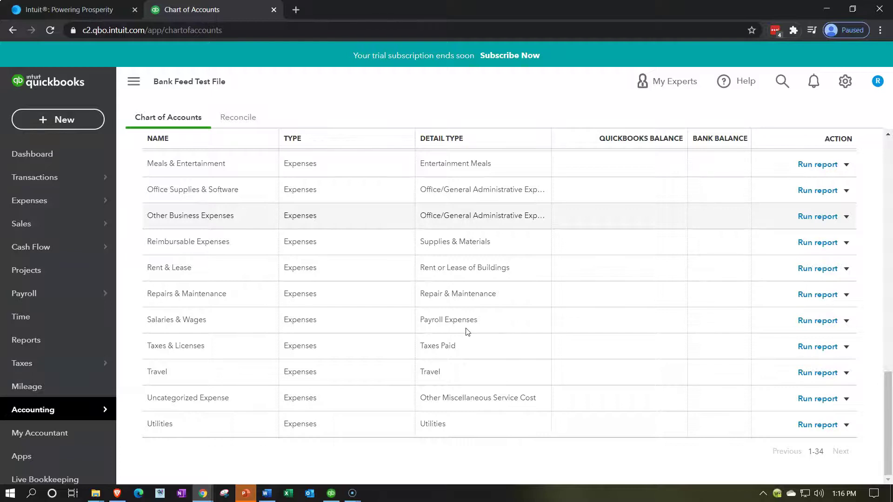
pyautogui.click(846, 425)
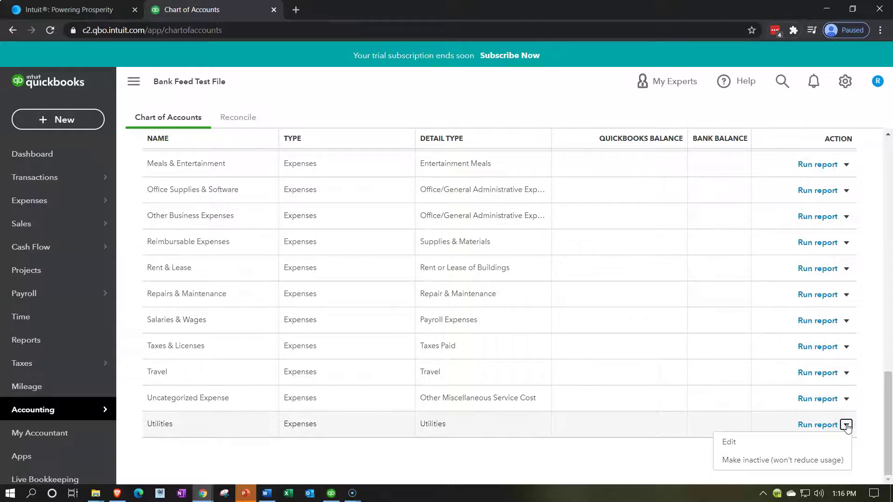
pyautogui.click(811, 463)
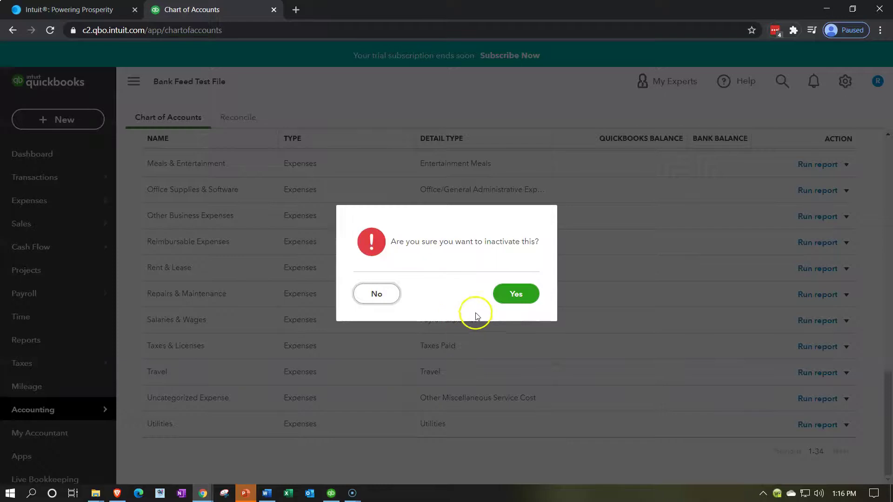
pyautogui.click(506, 295)
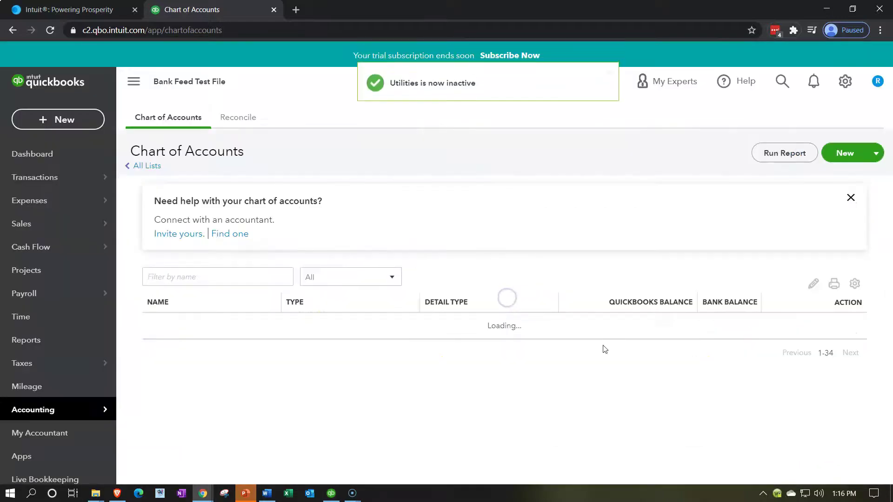
# Step: Try to make the Uncategorized Expense account inactive, repeating the attempt twice
pyautogui.scroll(-20, 712, 365)
pyautogui.click(847, 446)
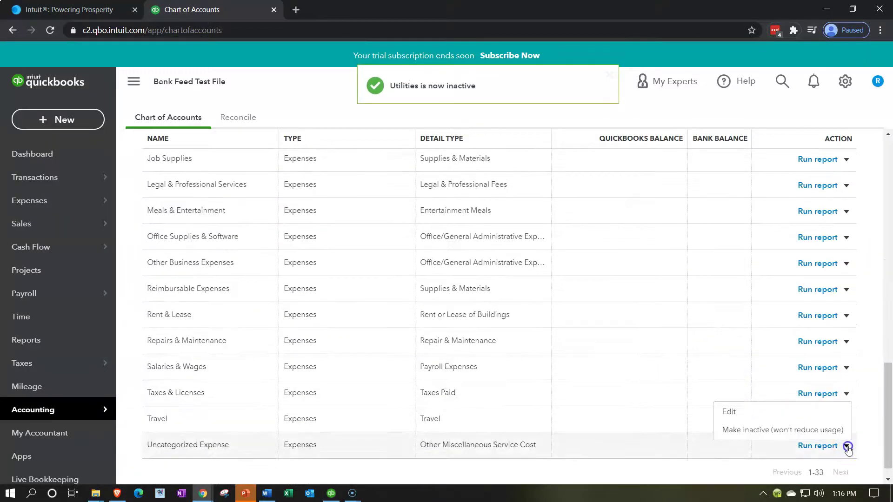
pyautogui.click(751, 433)
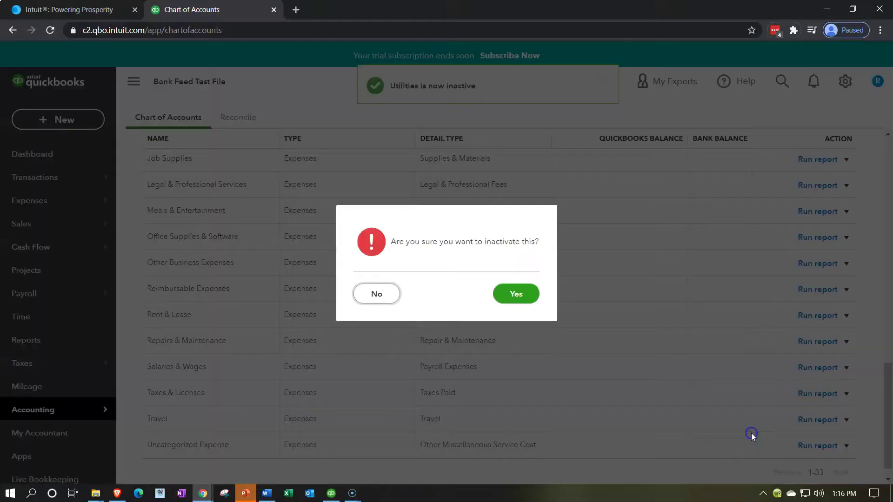
pyautogui.click(516, 295)
pyautogui.click(446, 300)
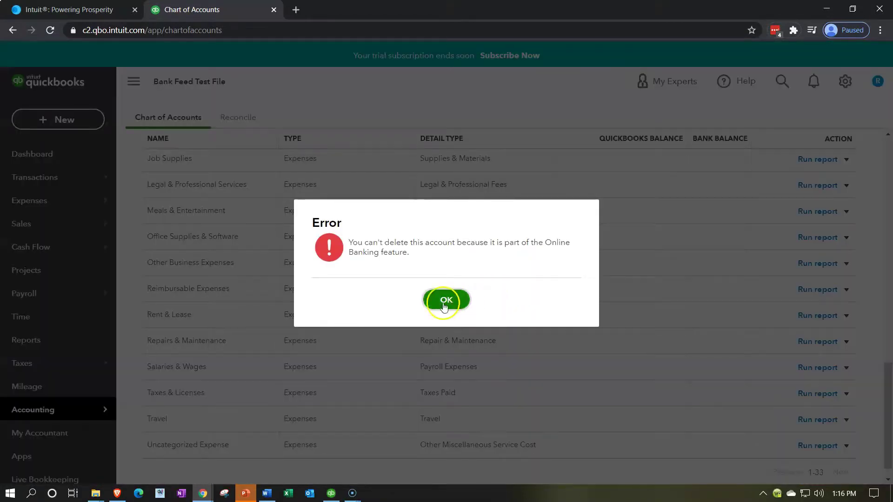
pyautogui.scroll(-1, 621, 315)
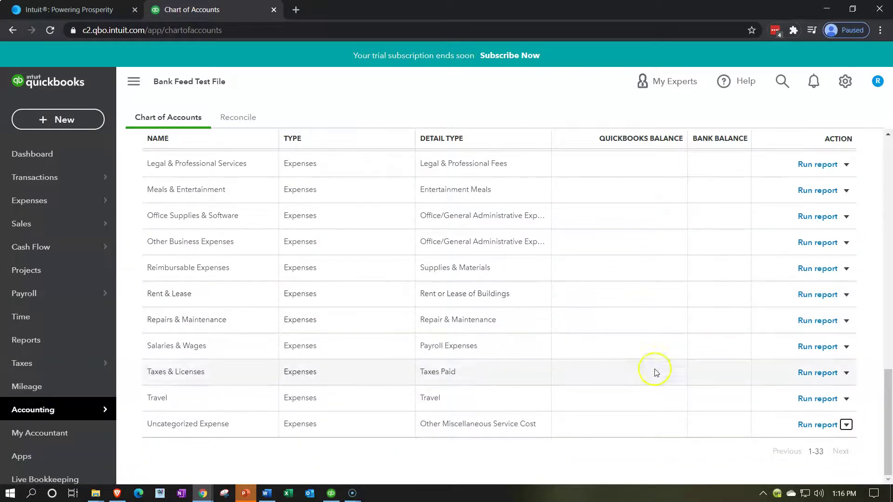
pyautogui.click(846, 425)
pyautogui.click(810, 452)
pyautogui.click(514, 295)
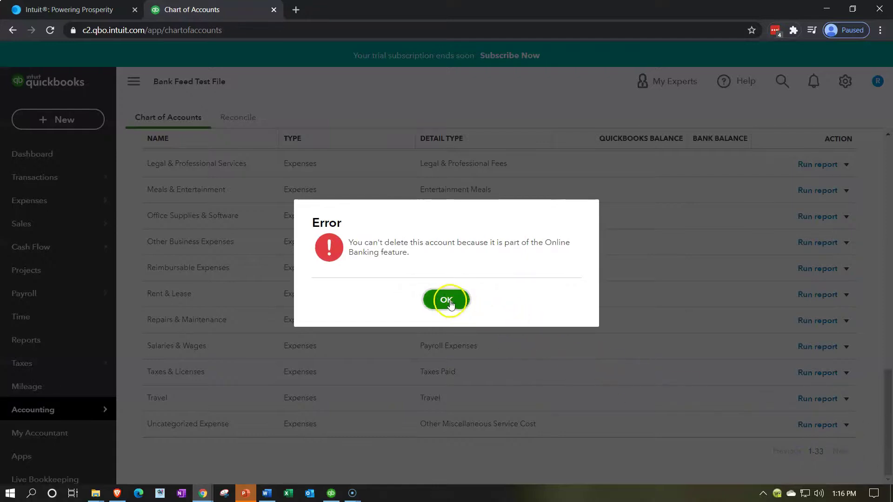
pyautogui.click(447, 301)
pyautogui.click(845, 424)
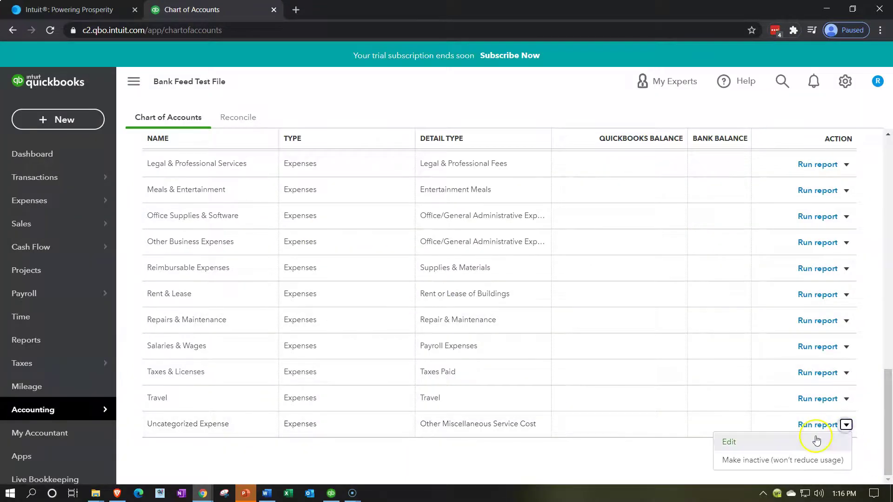
pyautogui.click(815, 458)
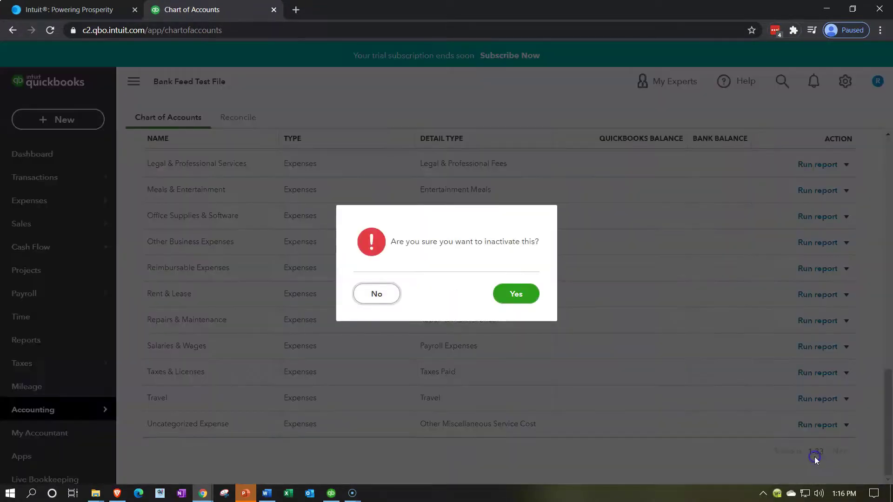
pyautogui.click(531, 298)
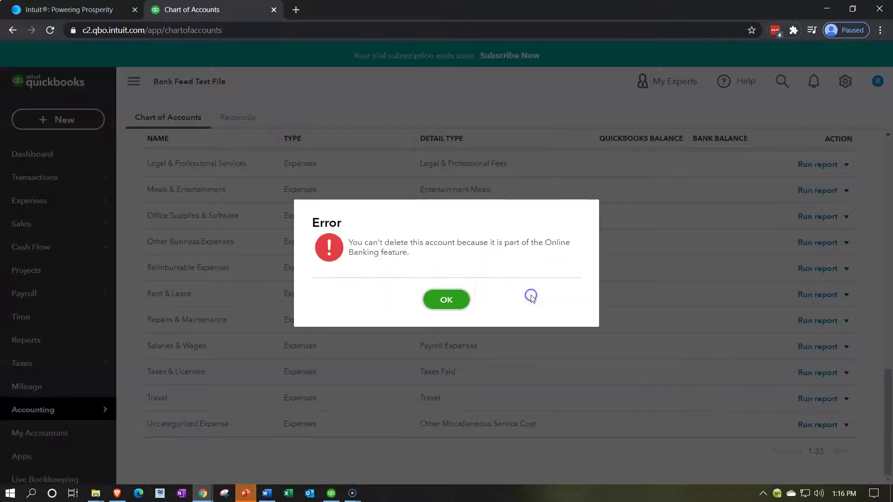
pyautogui.click(455, 300)
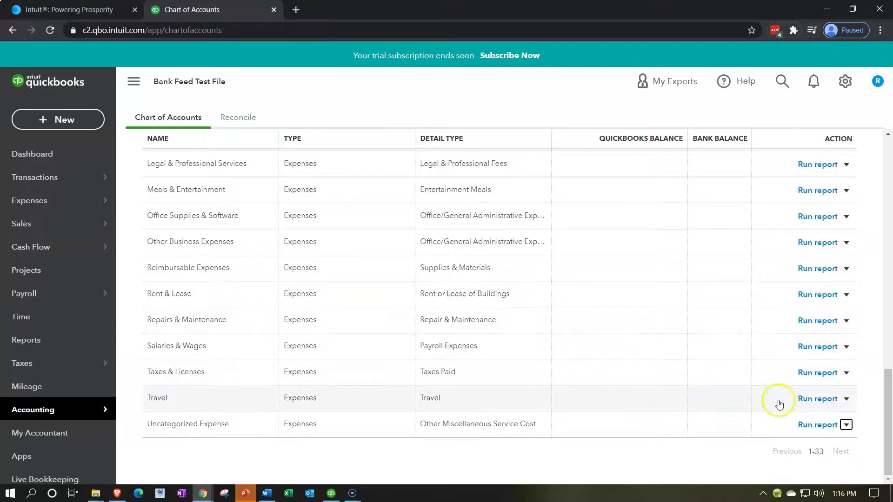
# Step: Make the Travel and Taxes & Licenses expense accounts inactive
pyautogui.click(847, 398)
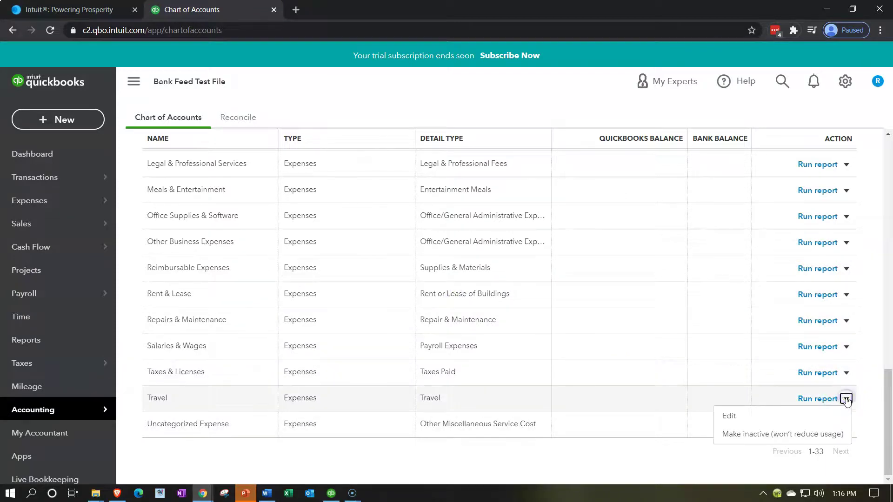
pyautogui.click(826, 434)
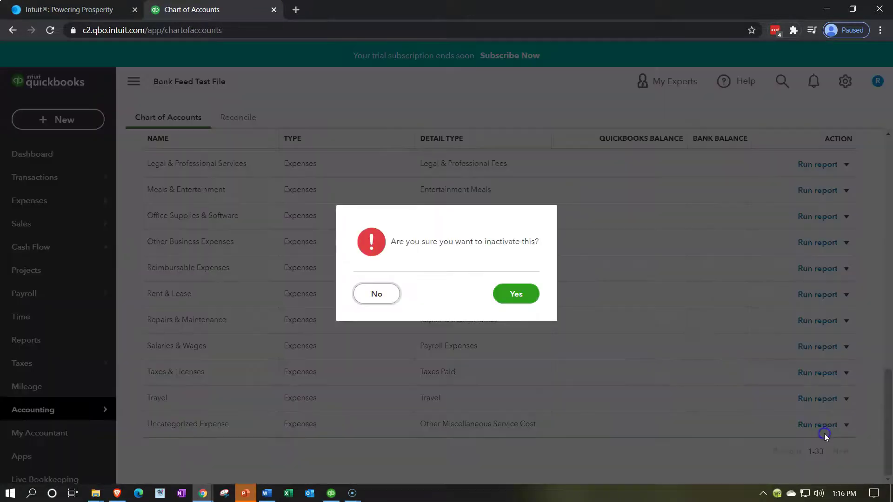
pyautogui.click(518, 293)
pyautogui.scroll(-15, 845, 444)
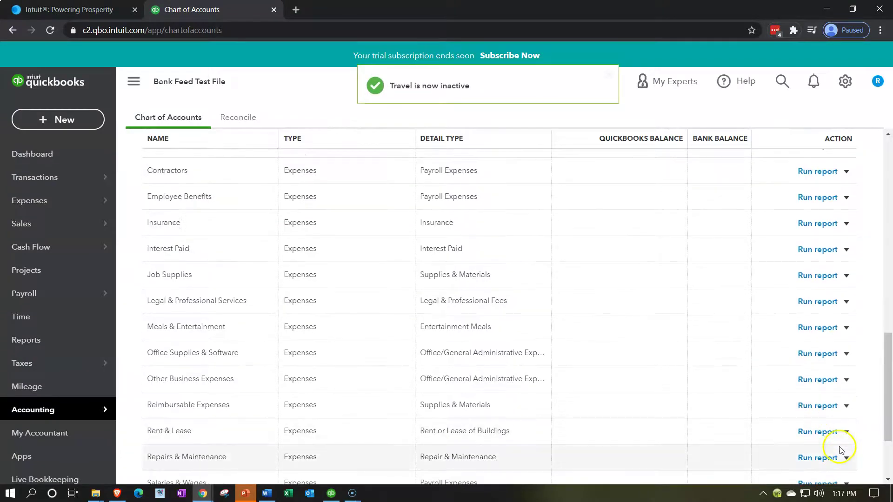
pyautogui.click(846, 399)
pyautogui.click(781, 435)
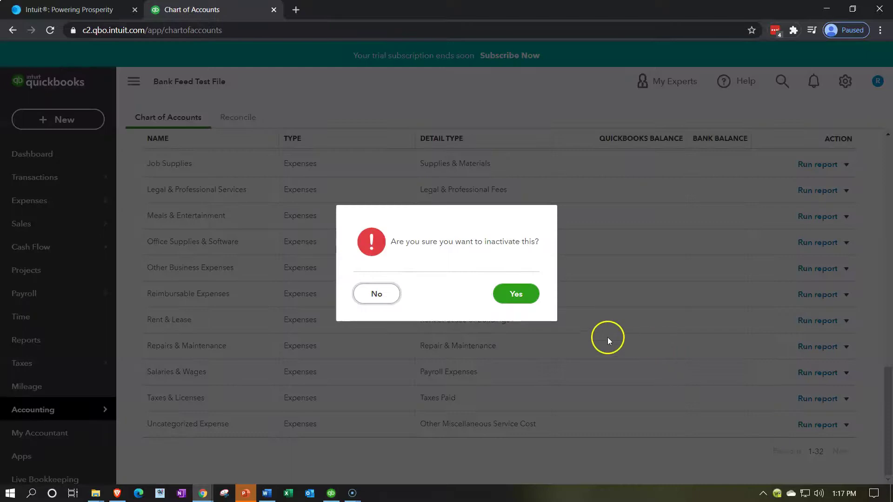
pyautogui.click(516, 294)
# Step: Make the Salaries & Wages and Repairs & Maintenance expense accounts inactive
pyautogui.scroll(-10, 733, 340)
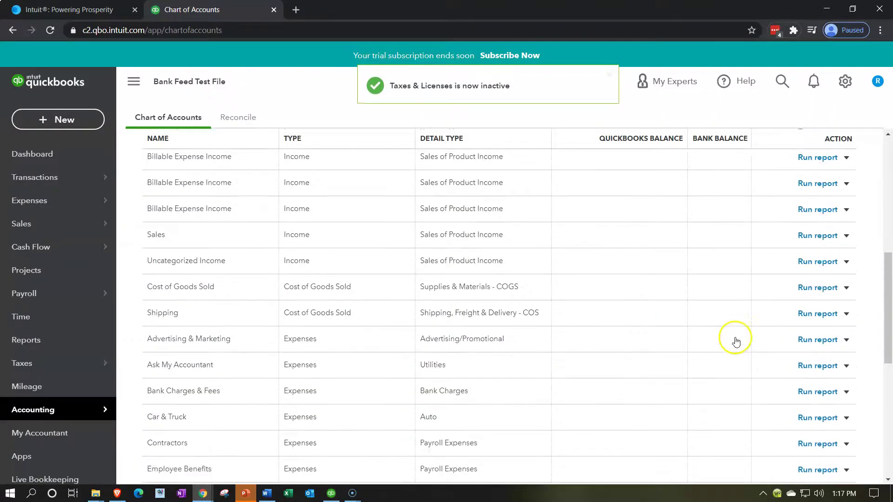
pyautogui.scroll(-10, 736, 341)
pyautogui.click(847, 399)
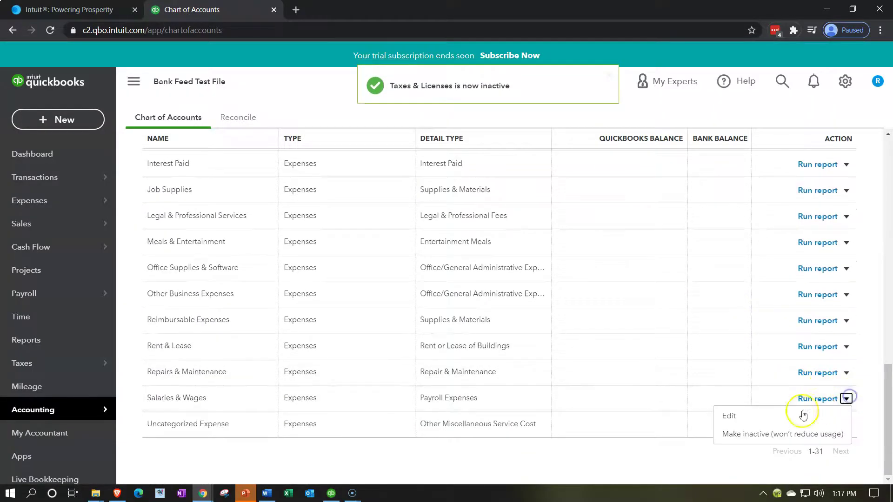
pyautogui.click(781, 434)
pyautogui.click(517, 293)
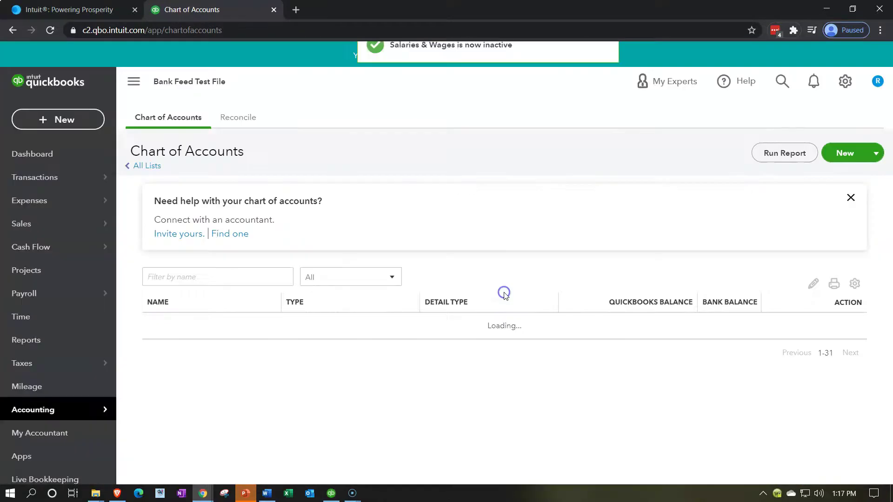
pyautogui.scroll(-10, 652, 343)
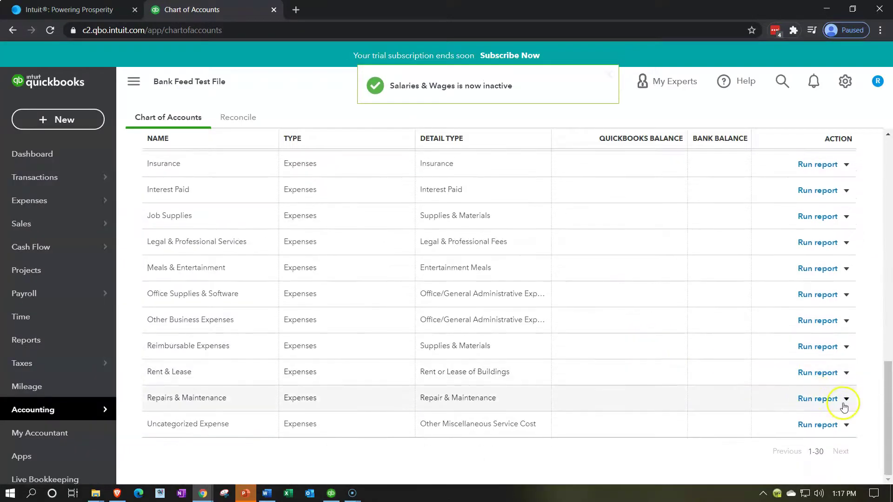
pyautogui.click(846, 400)
pyautogui.click(753, 433)
pyautogui.click(517, 294)
# Step: Make the Rent & Lease expense account inactive and return to the end of the account list
pyautogui.scroll(-10, 715, 347)
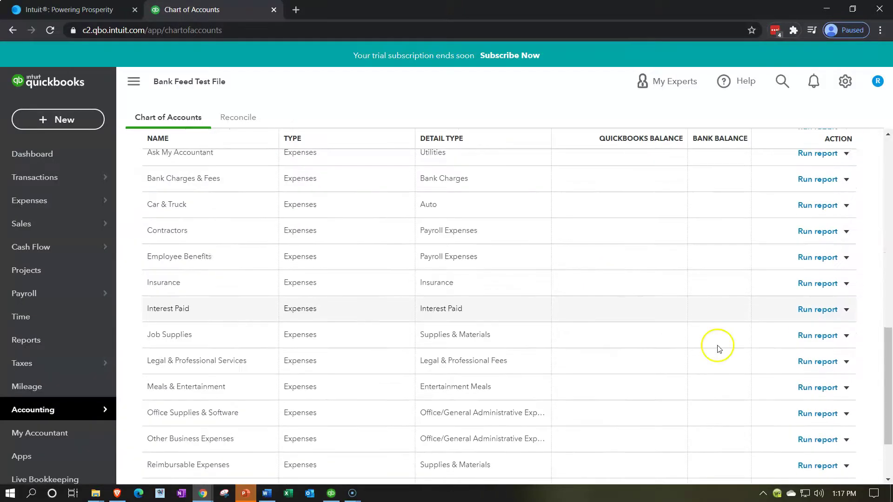
pyautogui.click(846, 399)
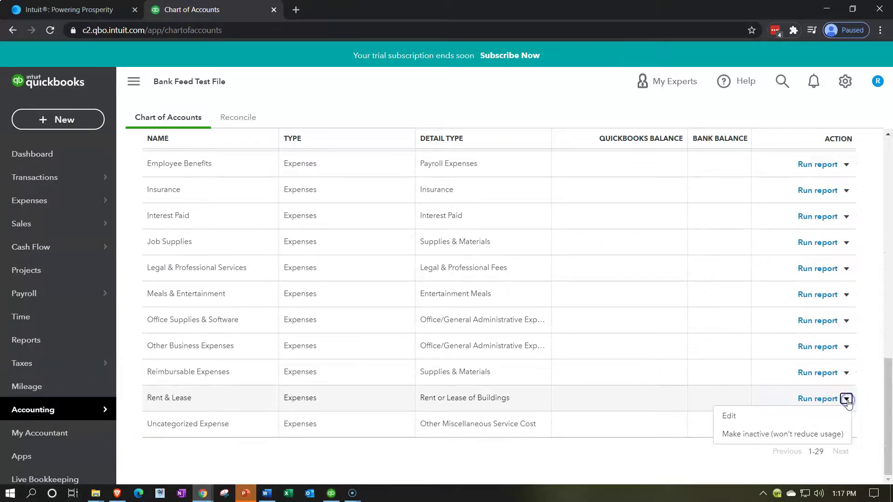
pyautogui.click(753, 433)
pyautogui.click(516, 282)
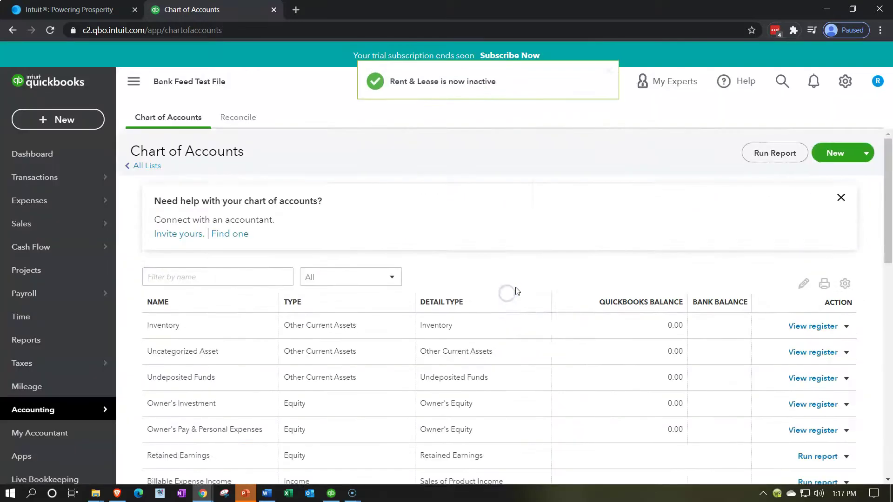
pyautogui.scroll(-6, 535, 298)
pyautogui.scroll(-6, 546, 313)
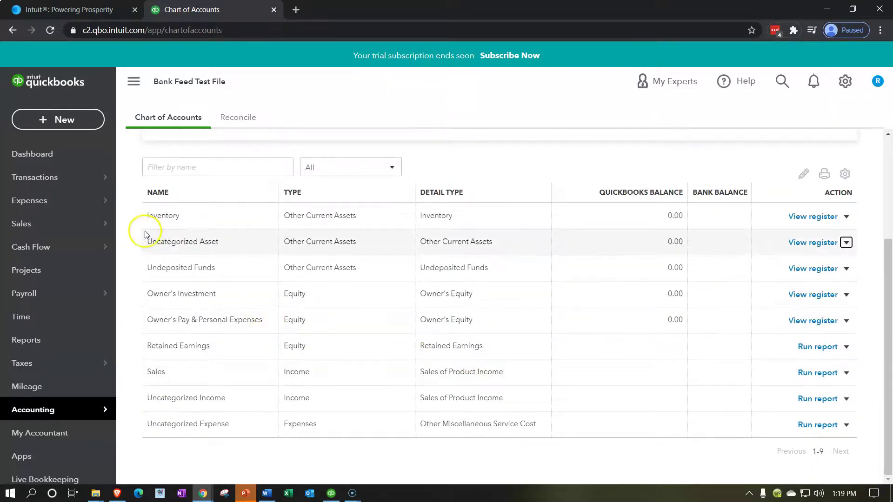
pyautogui.scroll(3, 136, 221)
pyautogui.scroll(-3, 136, 221)
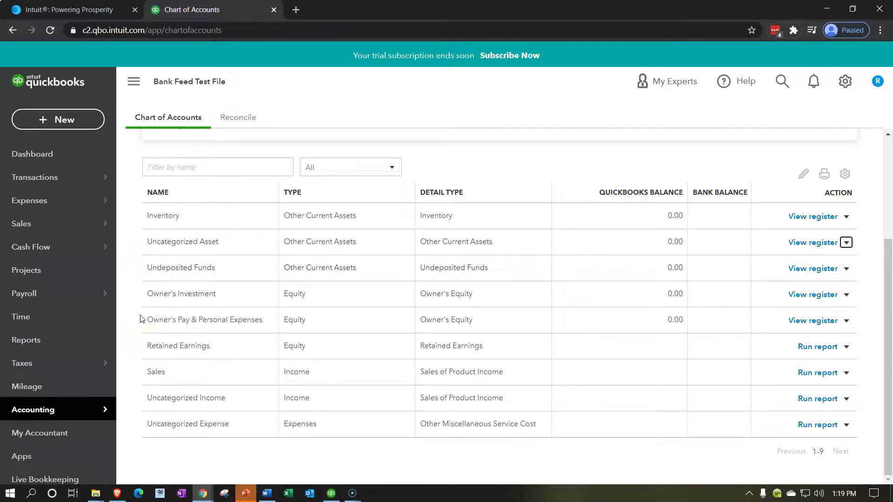
pyautogui.click(145, 373)
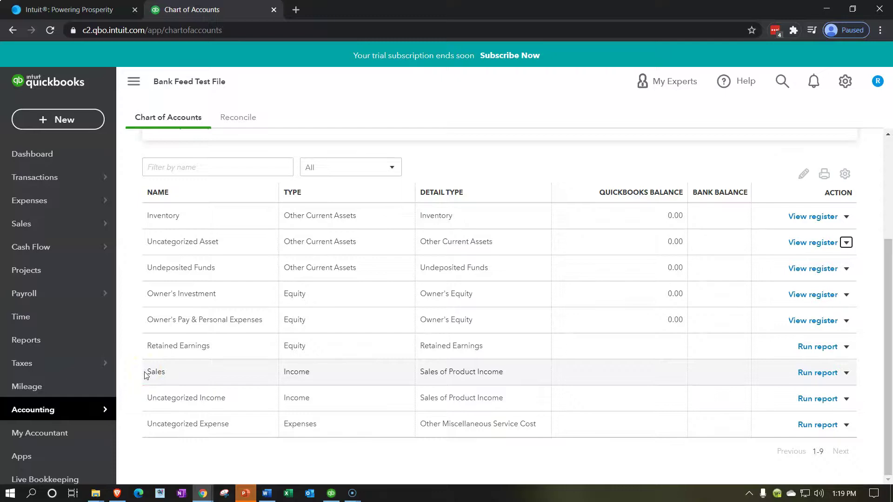
pyautogui.click(141, 394)
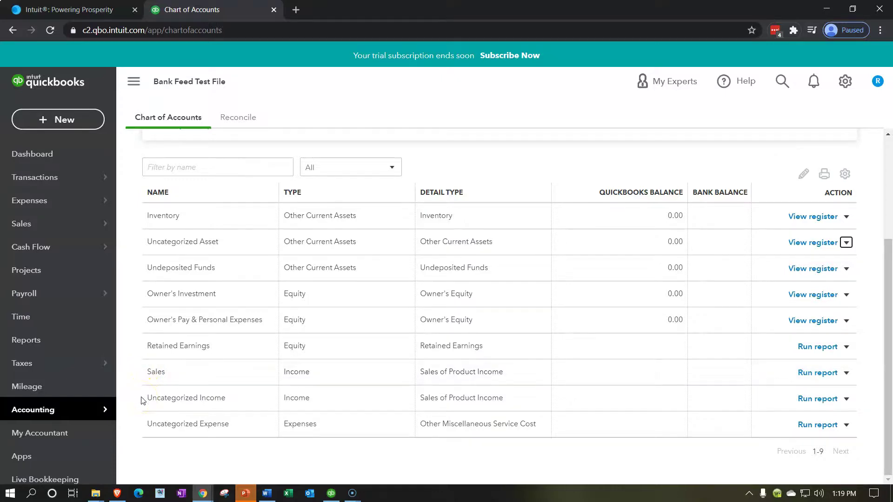
pyautogui.click(145, 424)
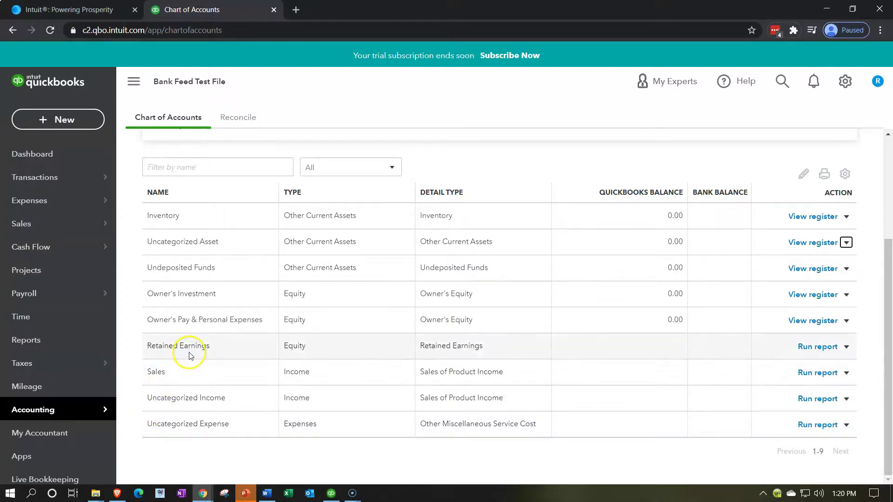
# Step: Edit the Retained Earnings account, rename it "Owner's Equity", and save the account
pyautogui.click(846, 347)
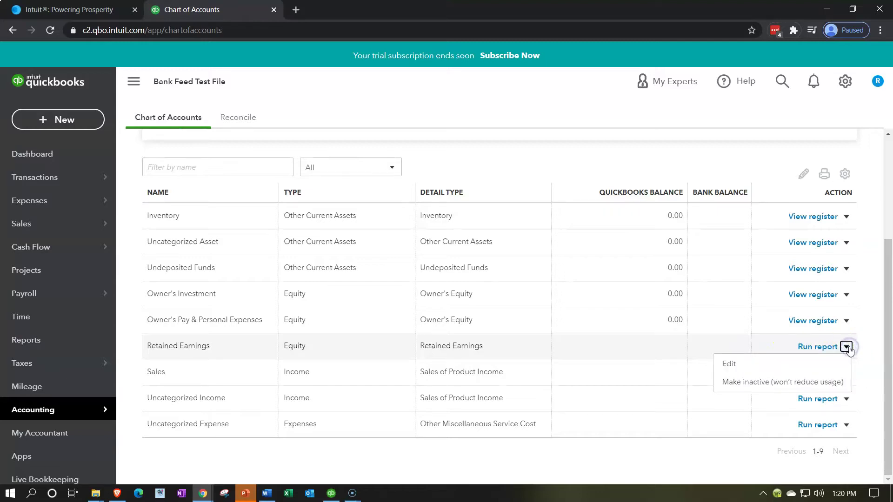
pyautogui.click(747, 364)
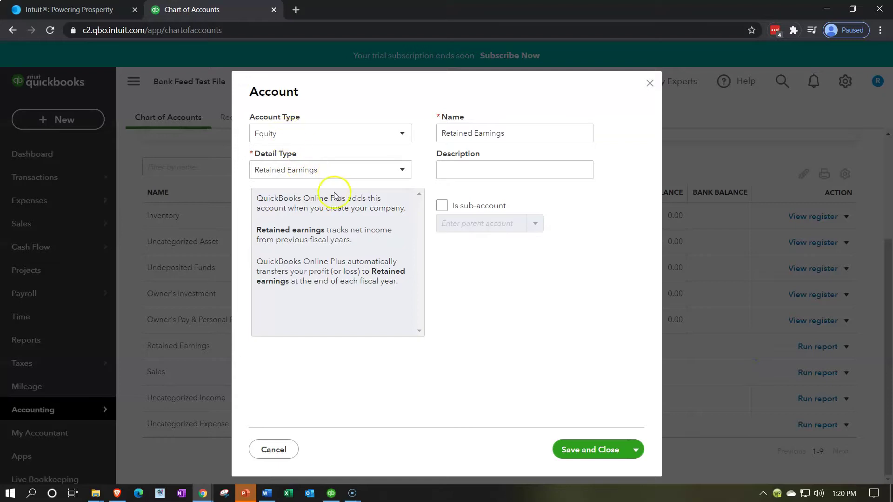
pyautogui.click(329, 171)
pyautogui.click(515, 134)
pyautogui.tripleClick(479, 133)
pyautogui.click(520, 130)
pyautogui.hotkey('ctrl', 'a')
pyautogui.write('O')
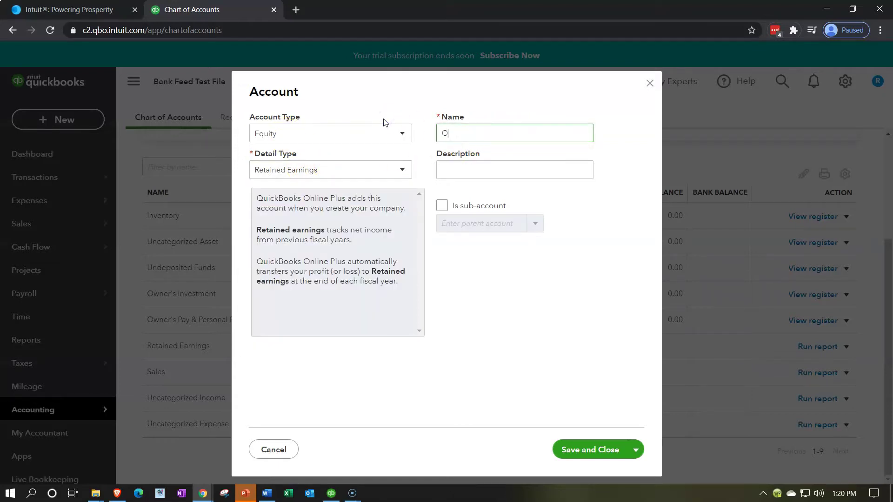
pyautogui.write("wners' Equity")
pyautogui.press('Tab')
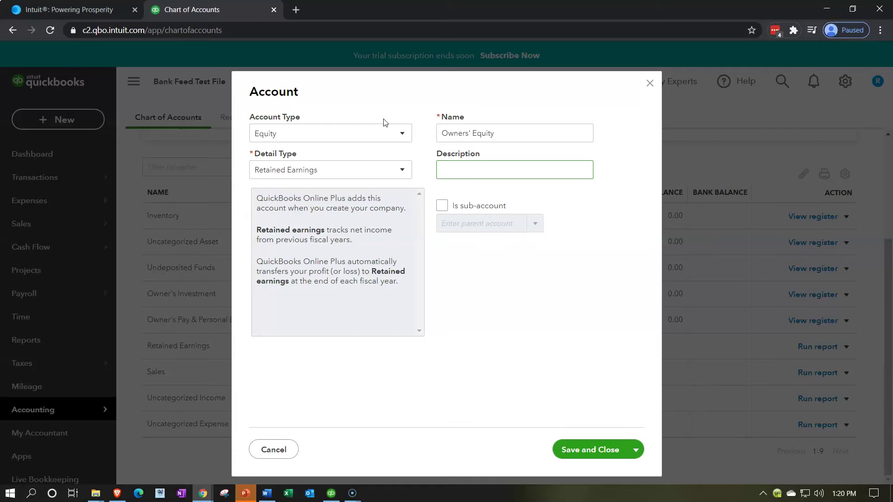
pyautogui.click(566, 455)
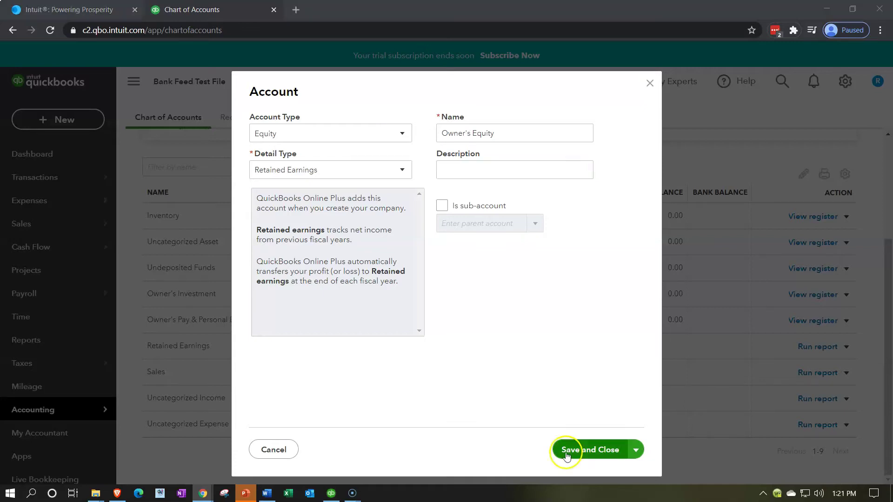